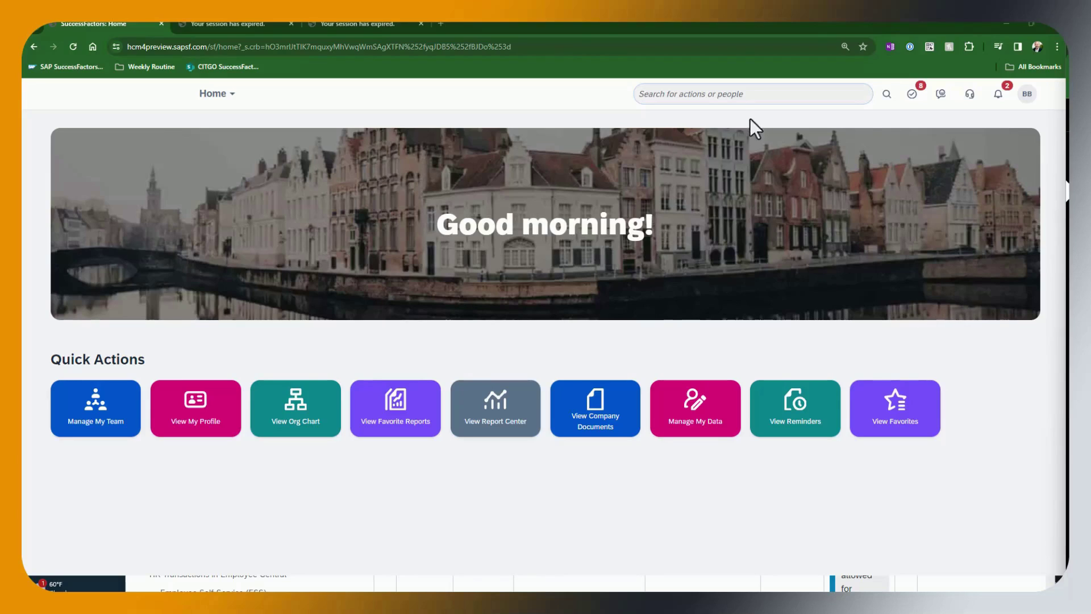
# Step: Show the first direct report's actions in Manage My Team, including Change Location
pyautogui.click(740, 96)
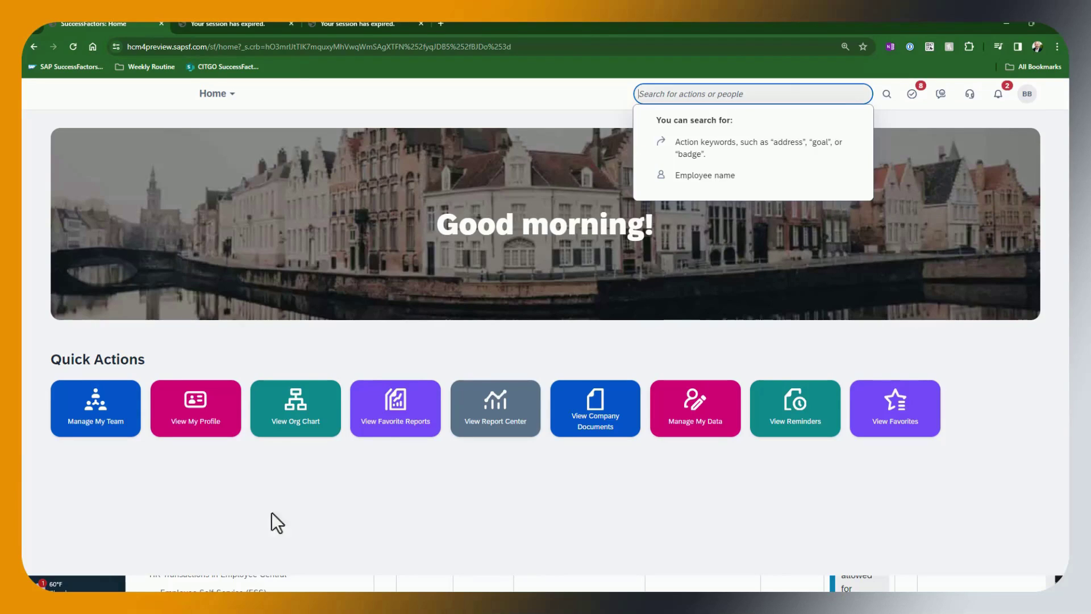
pyautogui.click(150, 514)
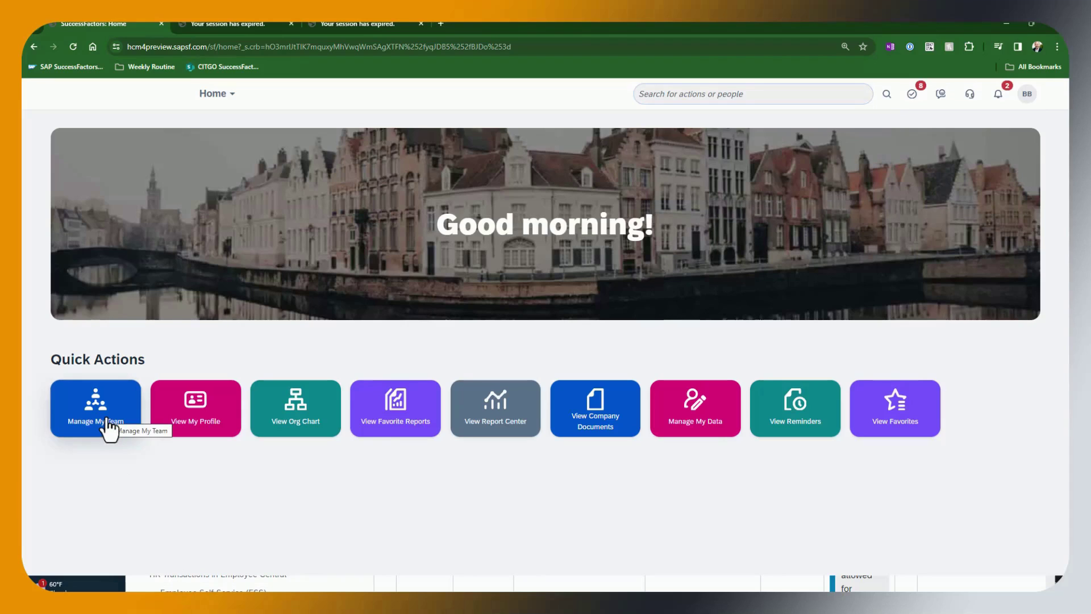
pyautogui.click(85, 403)
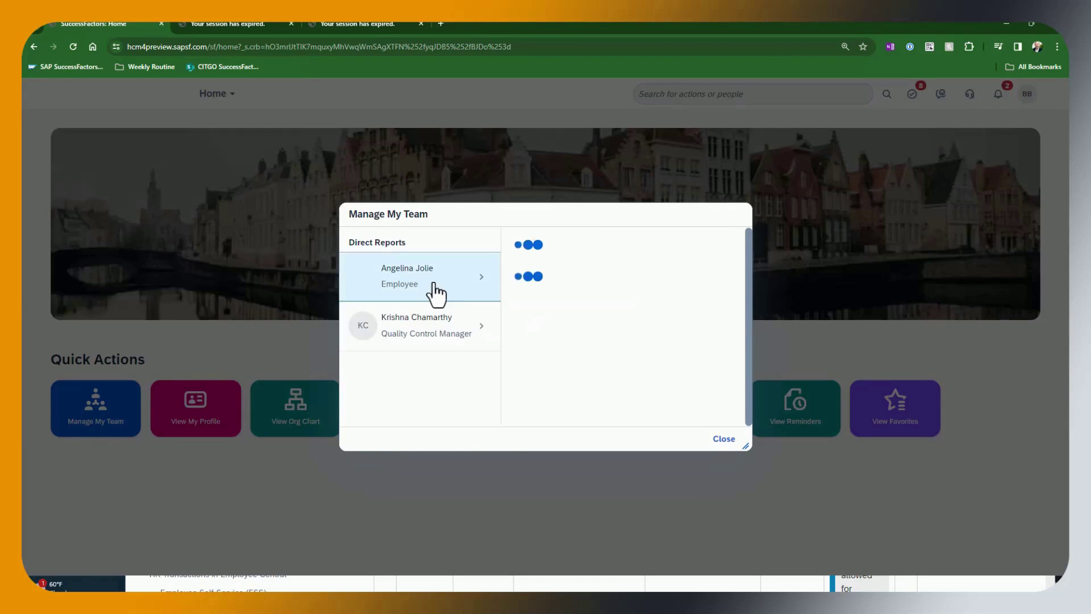
pyautogui.click(436, 287)
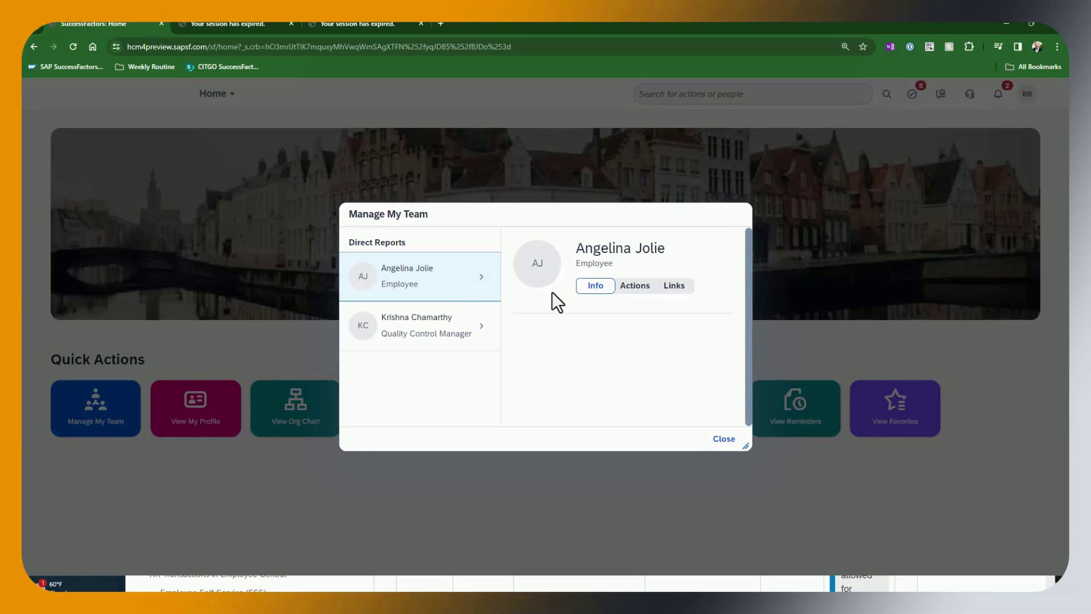
pyautogui.click(635, 287)
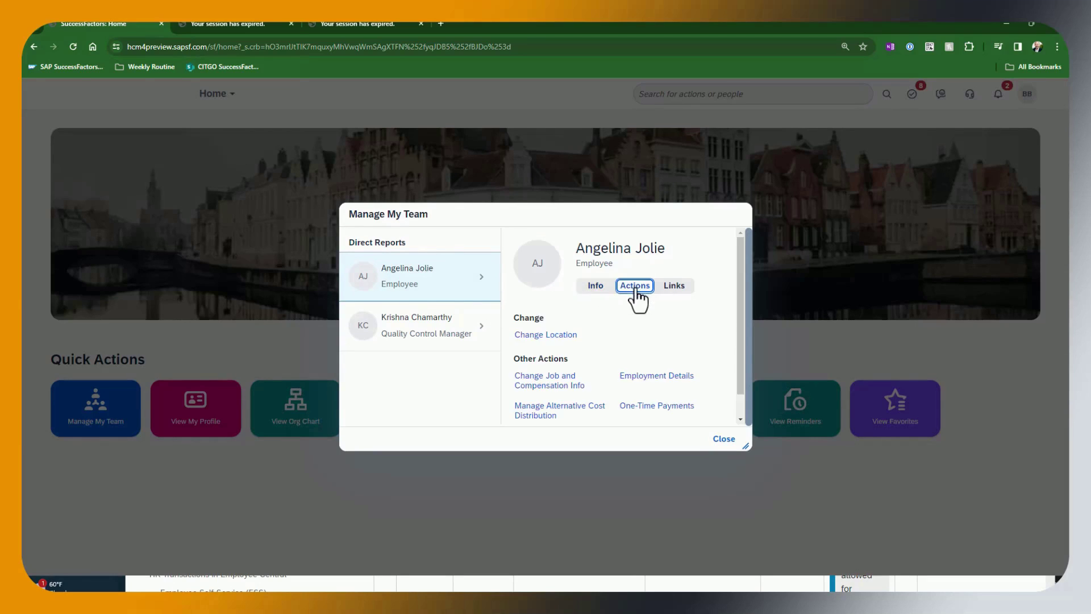
# Step: Change the employee's location to Dallas Office, effective Oct 28, 2023, timezone US/Central
pyautogui.click(547, 336)
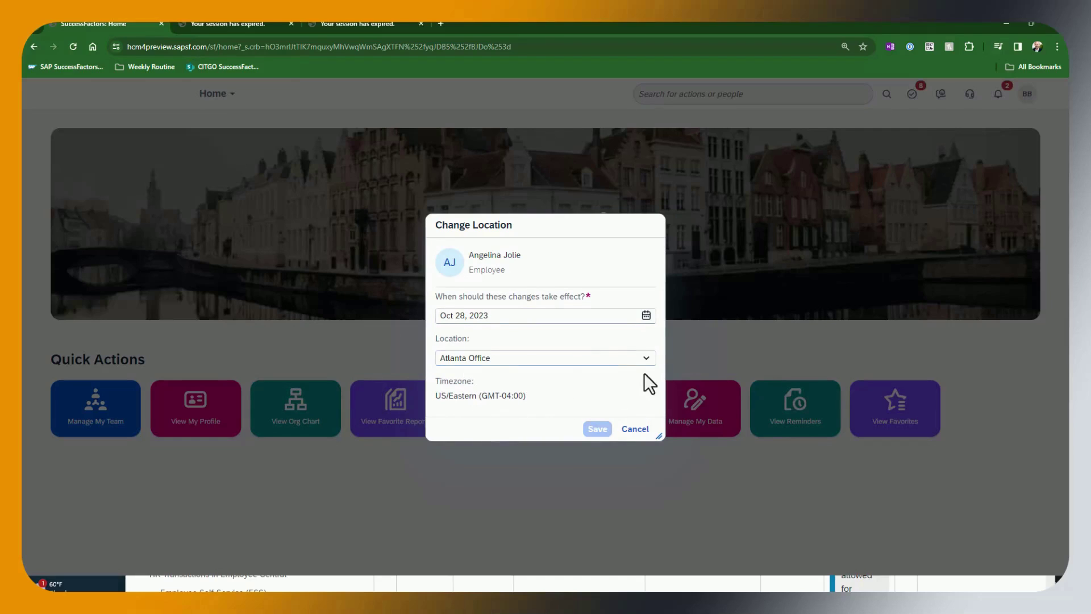
pyautogui.click(582, 367)
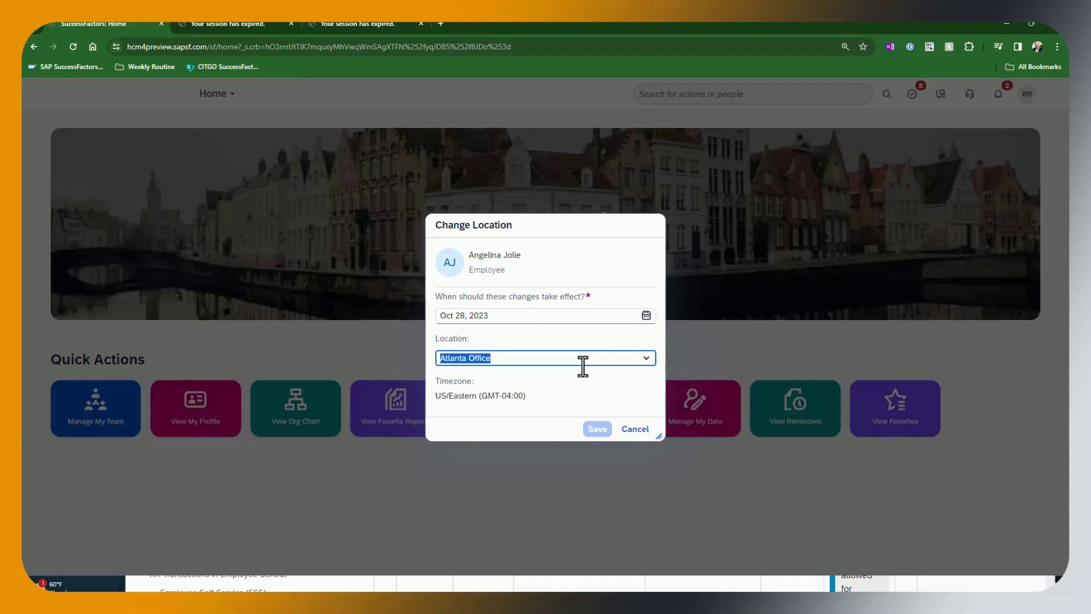
pyautogui.write('Dallas')
pyautogui.click(549, 375)
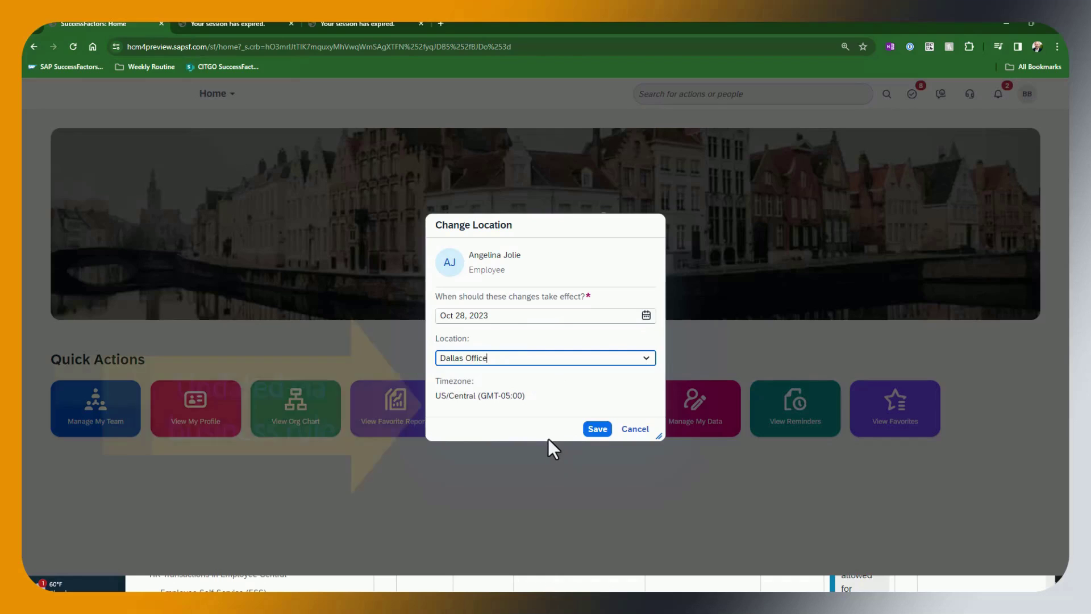
# Step: Save and submit the Dallas Office change with an approval comment, then close Manage My Team
pyautogui.click(596, 432)
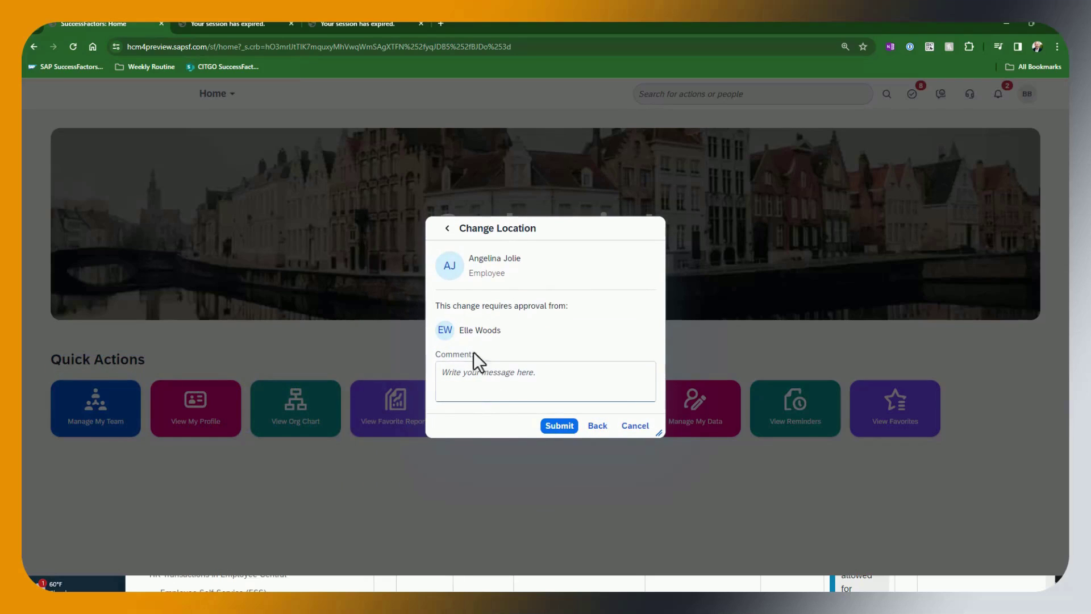
pyautogui.click(471, 375)
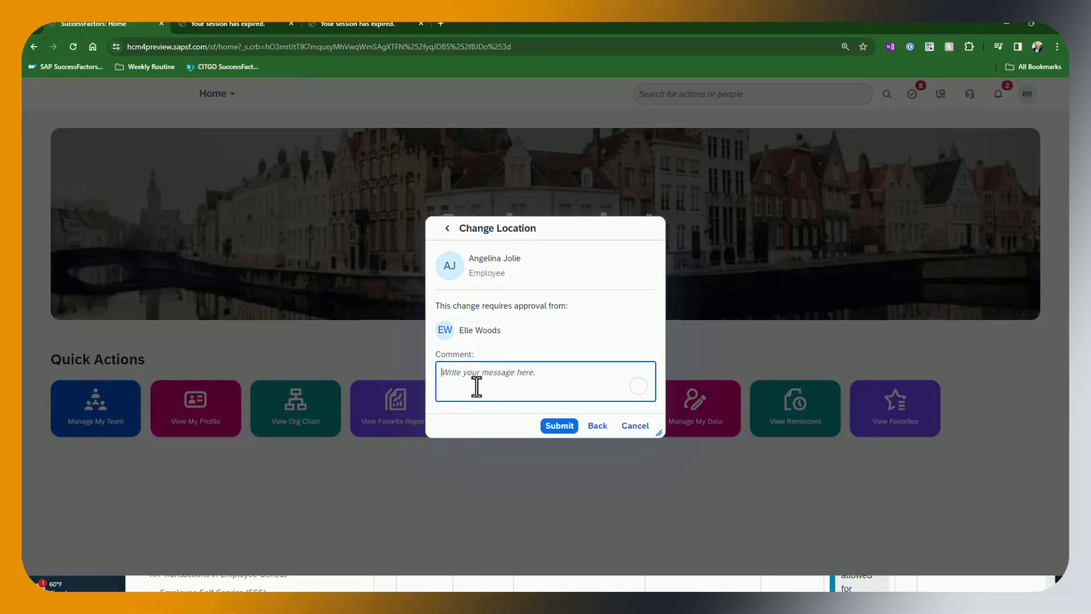
pyautogui.write('We have discussed this change and are all on board. Please approve.')
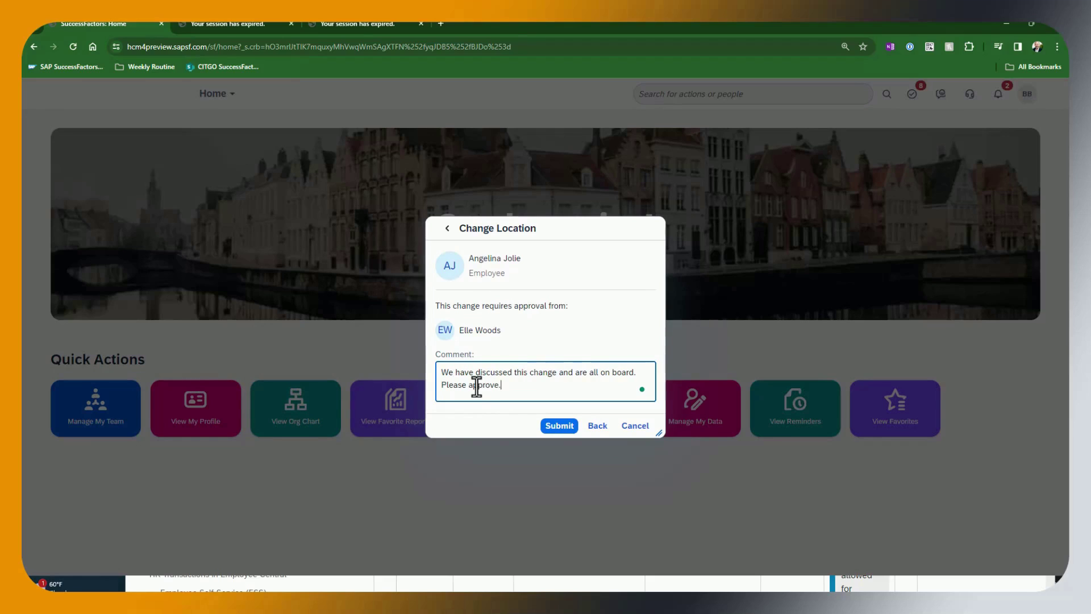
pyautogui.click(559, 425)
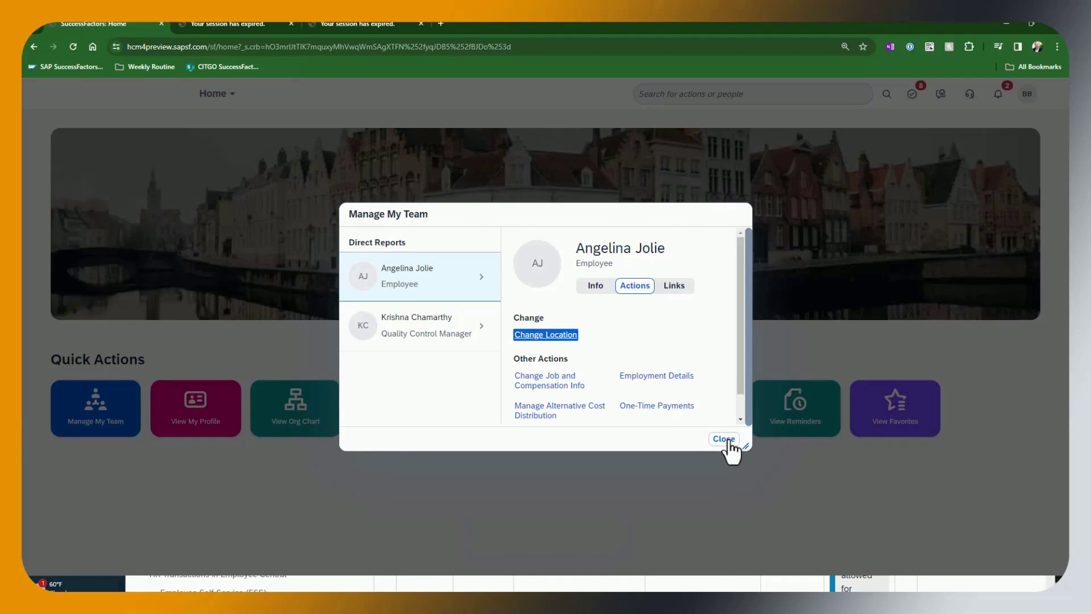
pyautogui.click(727, 441)
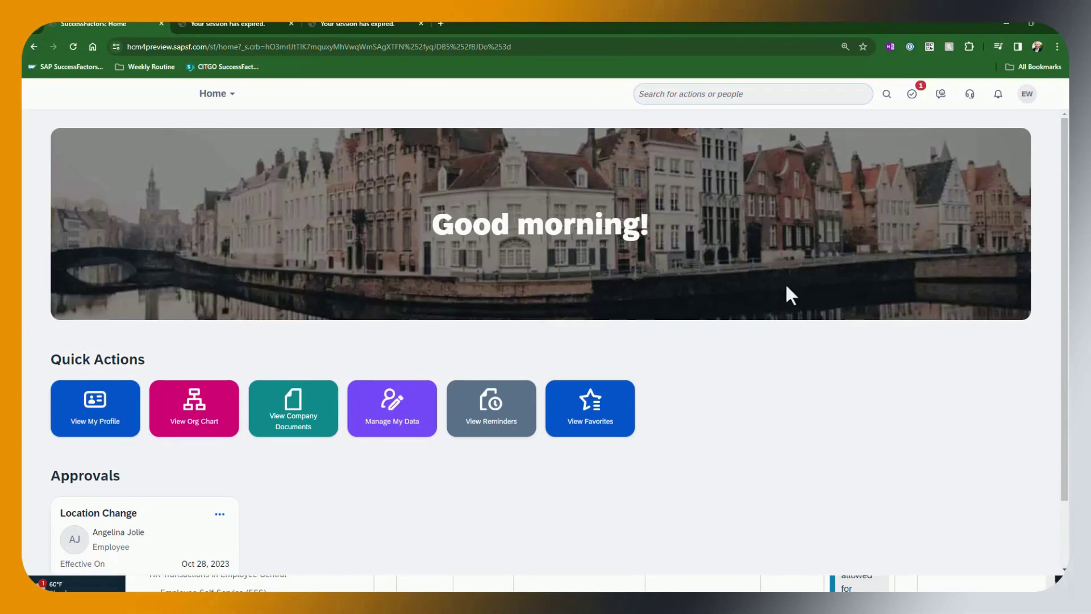
# Step: Approve the Location Change request and check the employee's job information change history
pyautogui.scroll(-1, 786, 282)
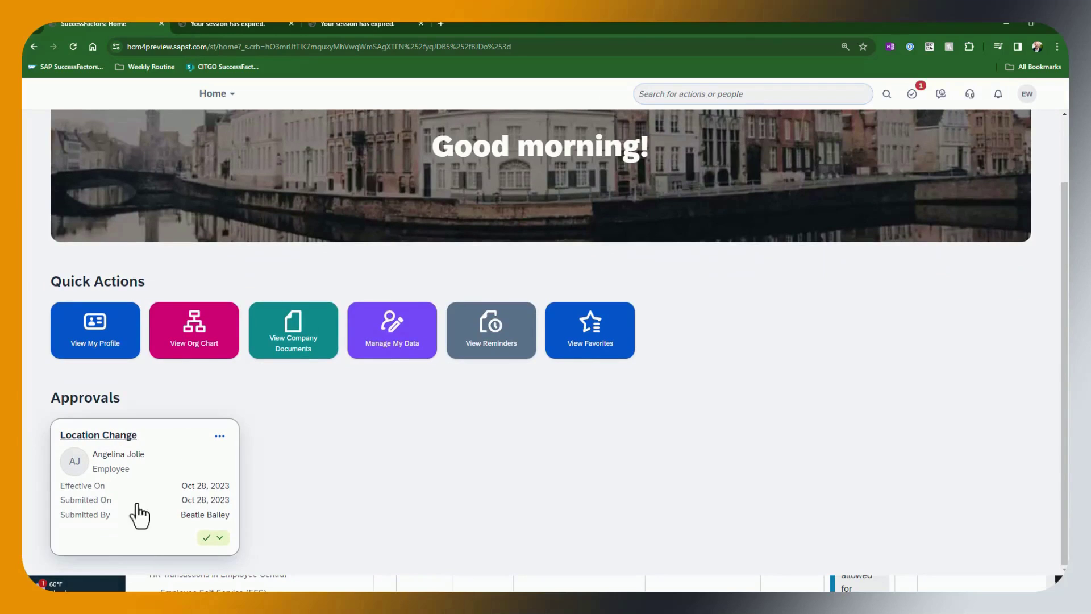
pyautogui.click(205, 540)
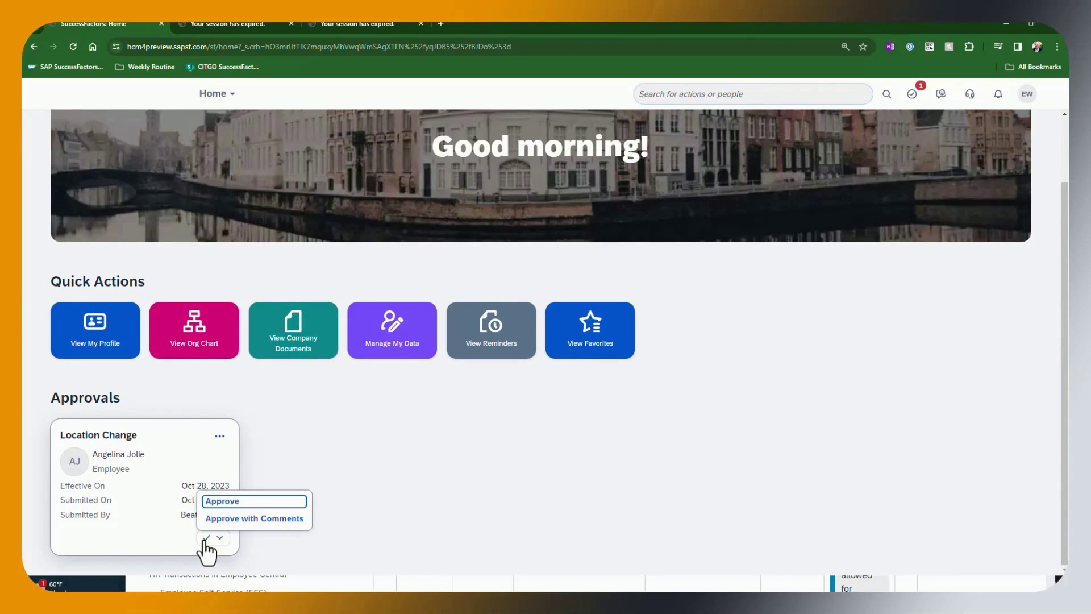
pyautogui.click(211, 502)
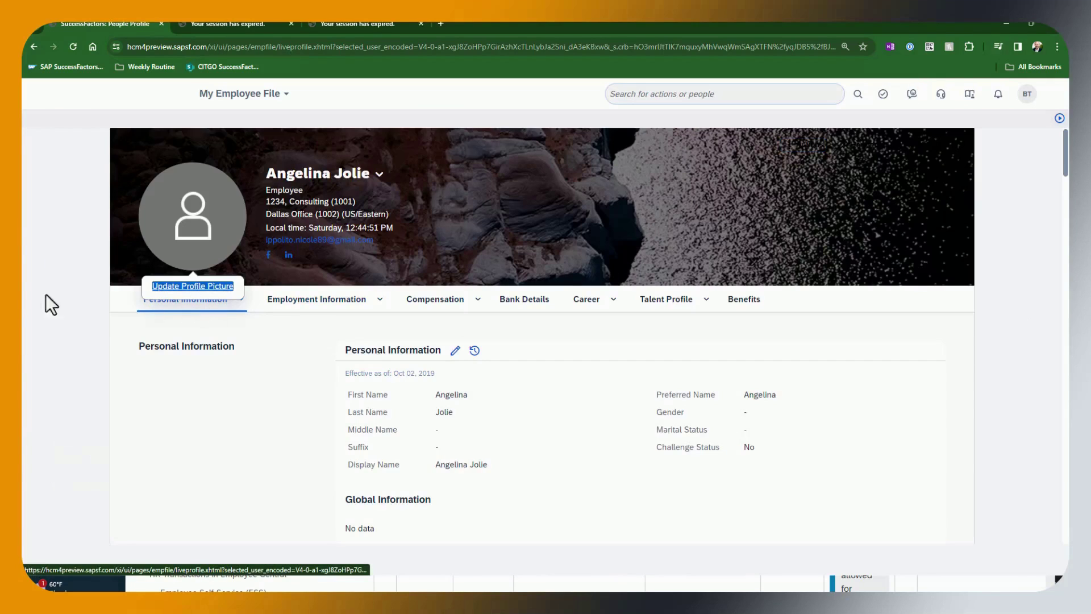
pyautogui.click(281, 302)
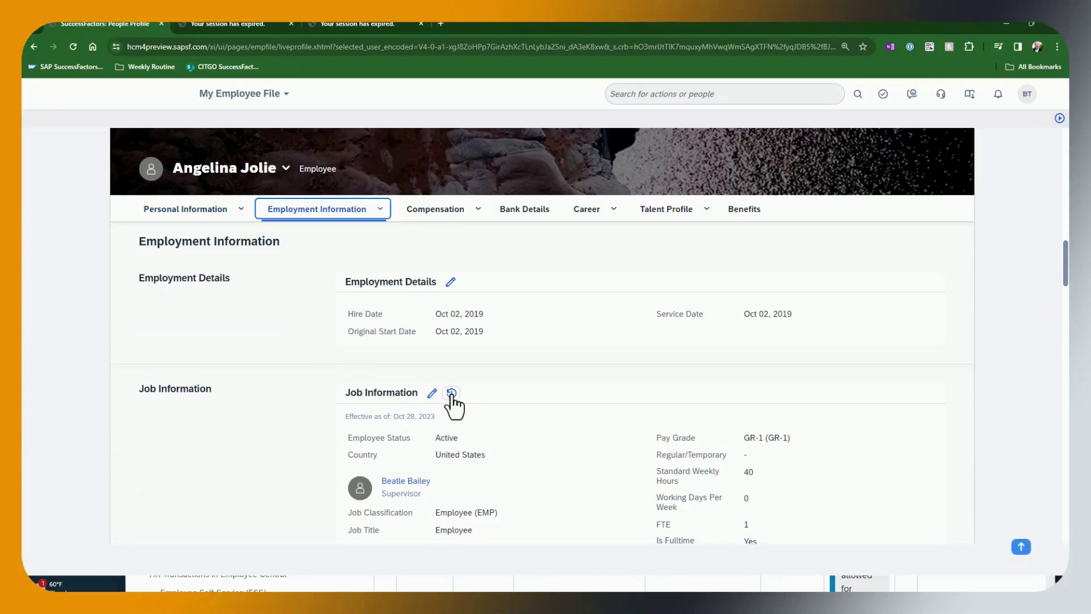
pyautogui.click(452, 393)
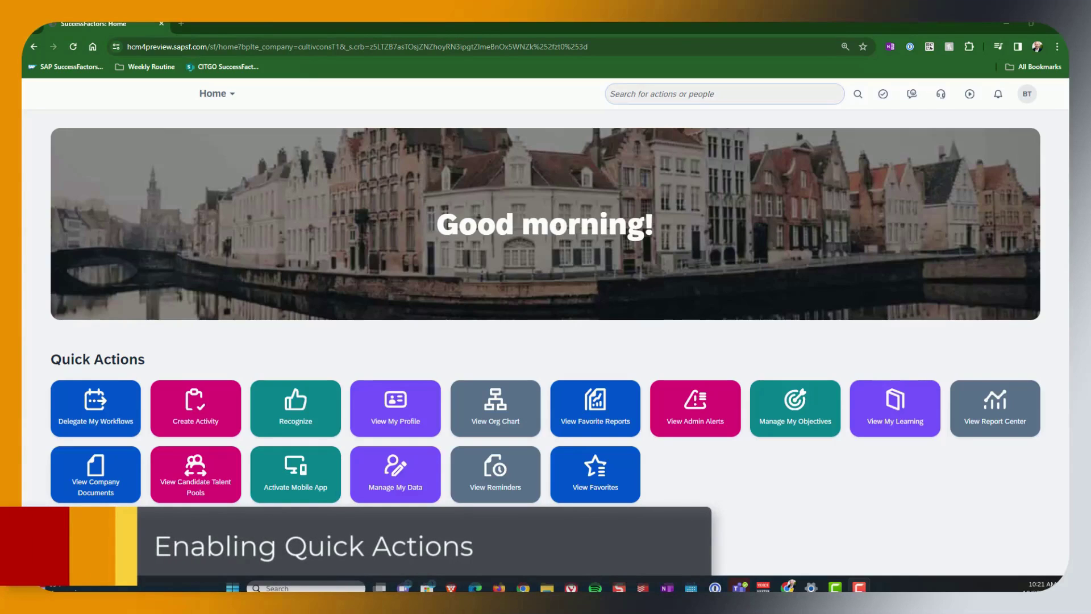
# Step: Turn on Employee Central Quick Actions in Manage Employee Central Settings and save the change
pyautogui.click(626, 93)
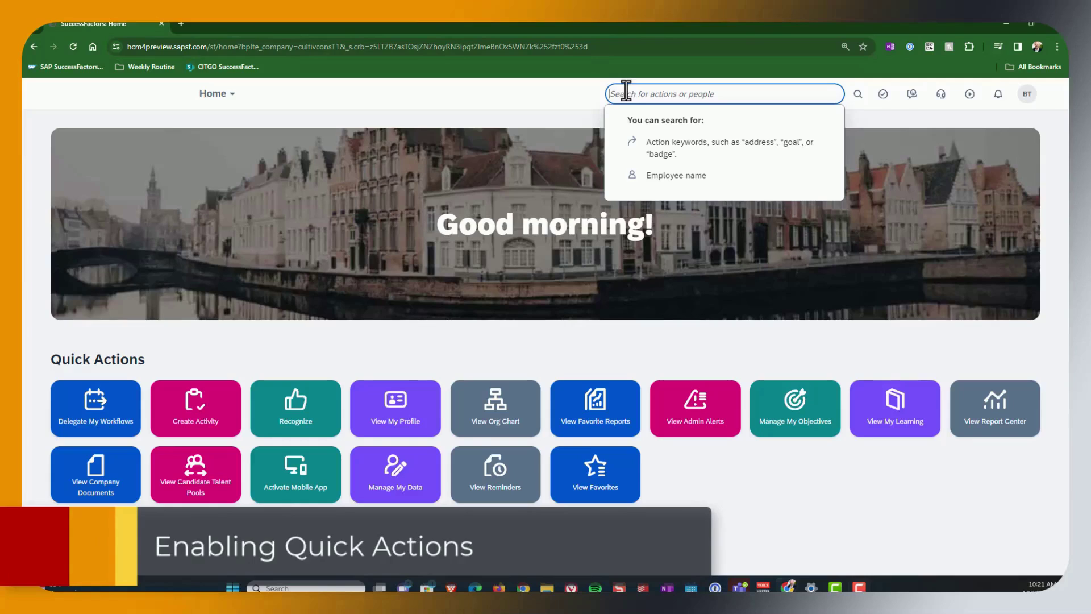
pyautogui.write('empl')
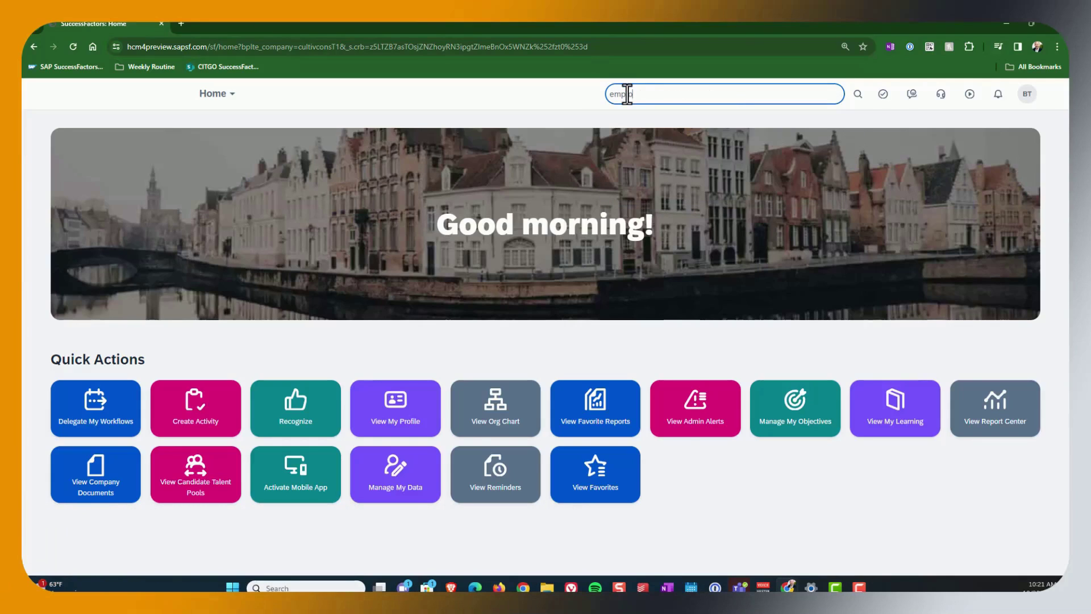
pyautogui.write('oyee central sett')
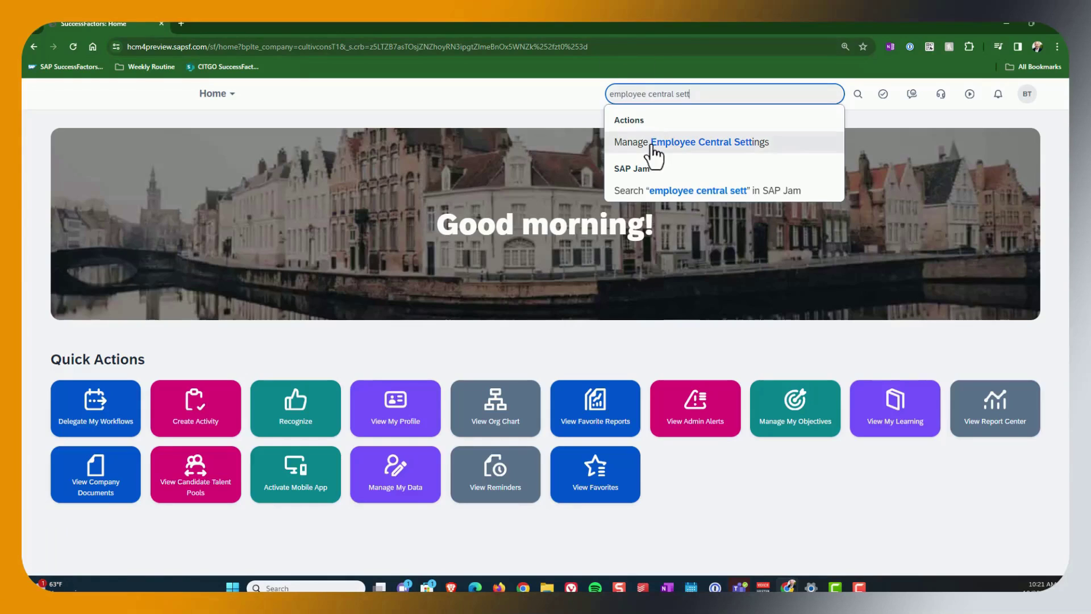
pyautogui.click(654, 147)
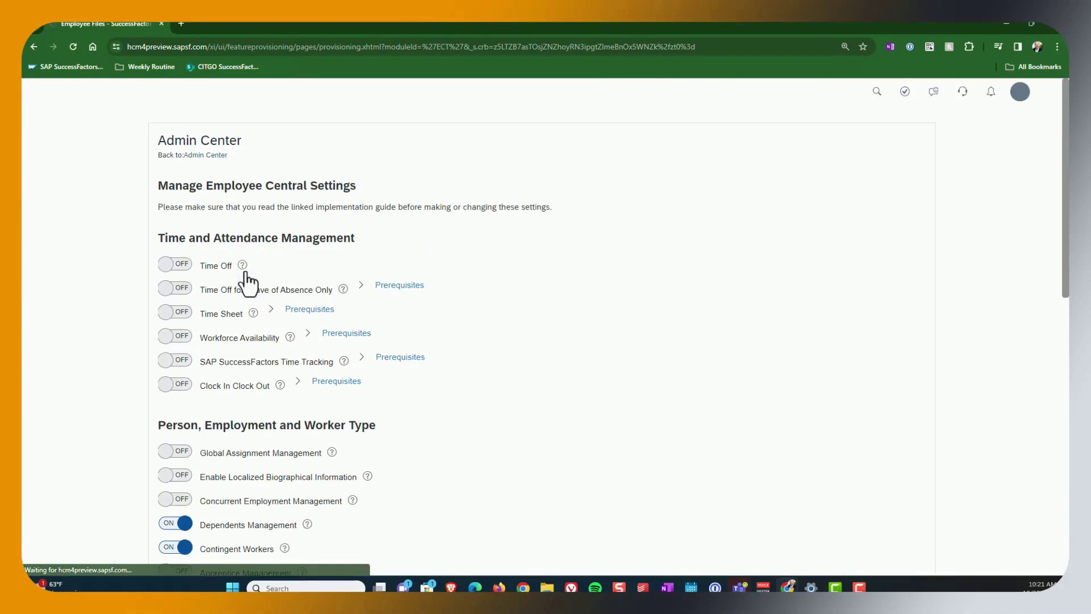
pyautogui.moveTo(242, 269)
pyautogui.scroll(-1, 243, 273)
pyautogui.scroll(-5, 240, 257)
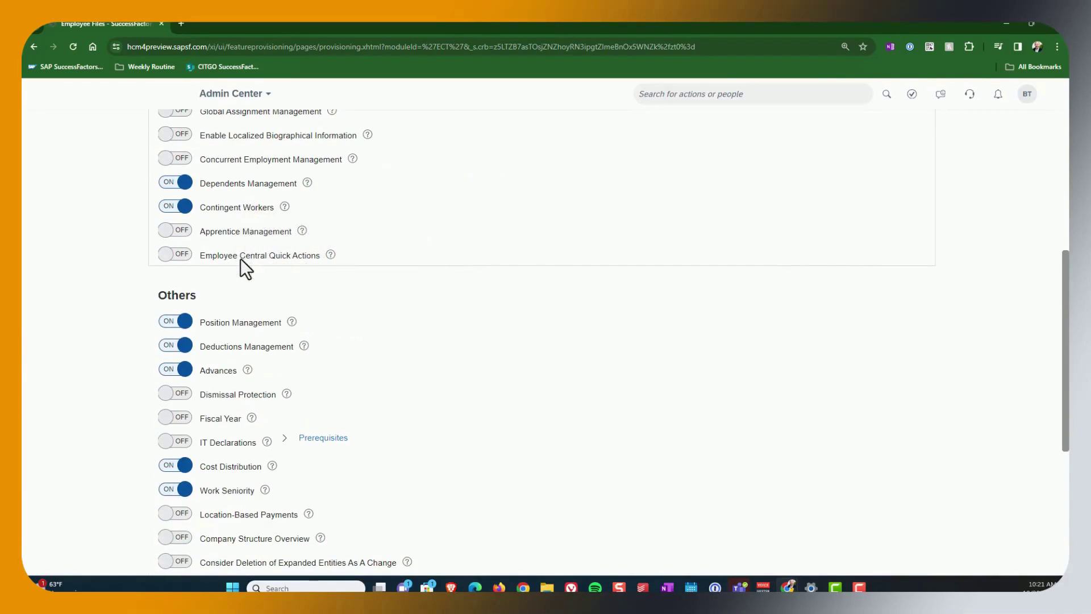
pyautogui.click(177, 257)
pyautogui.moveTo(345, 262)
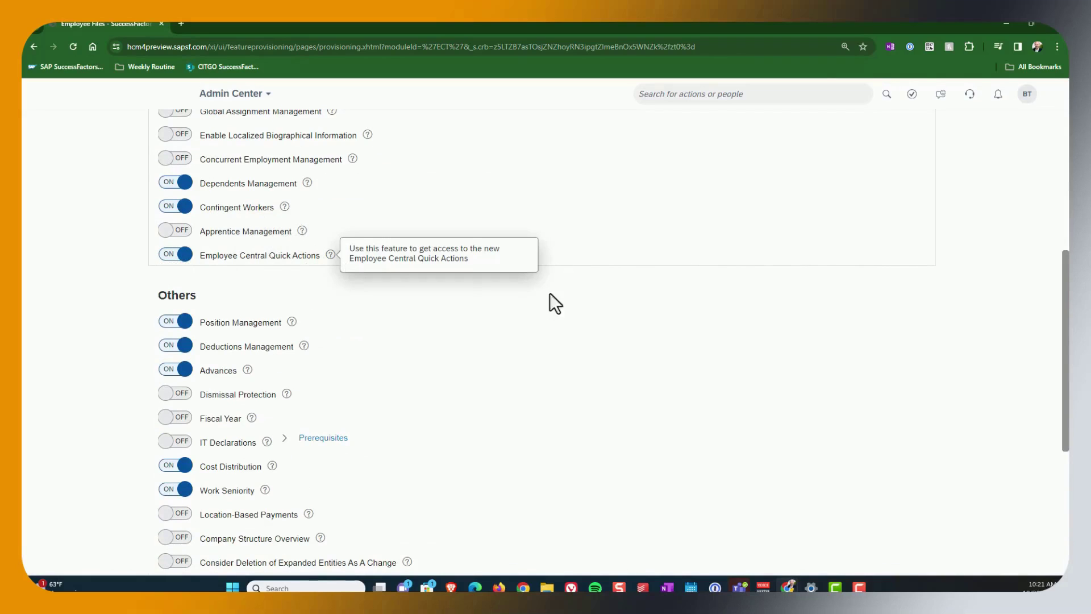
pyautogui.scroll(-5, 721, 227)
pyautogui.click(871, 567)
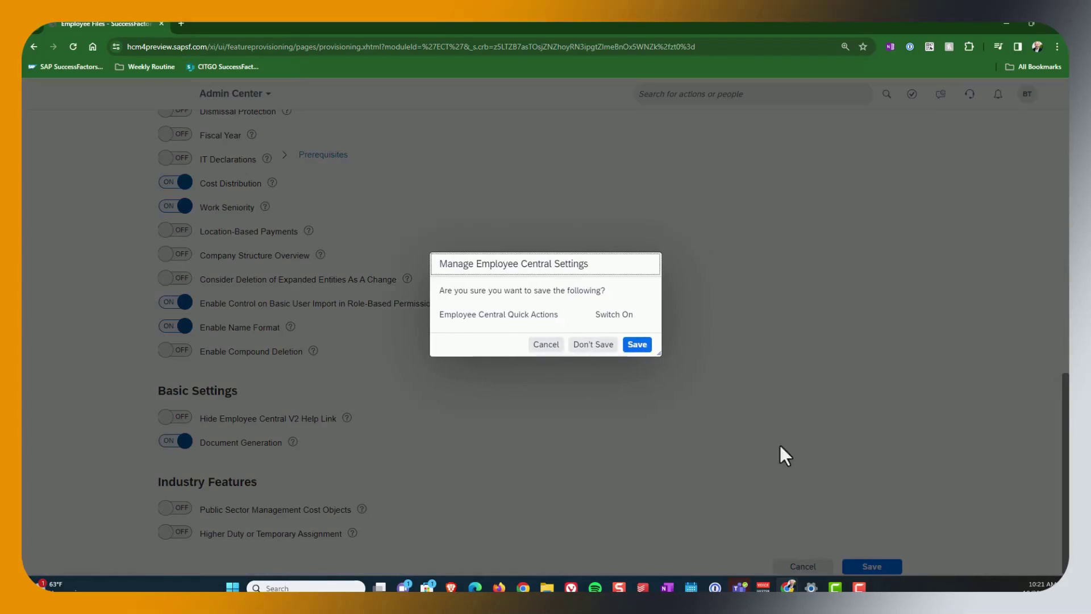
pyautogui.click(638, 343)
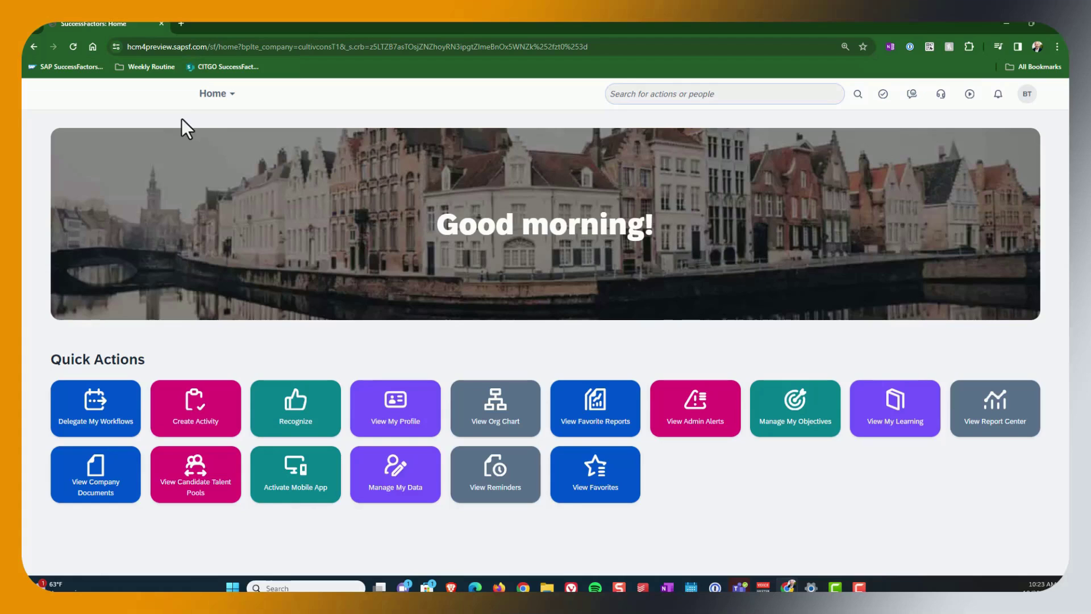
# Step: Reload the home page and search for 'manage permission role'
pyautogui.click(74, 47)
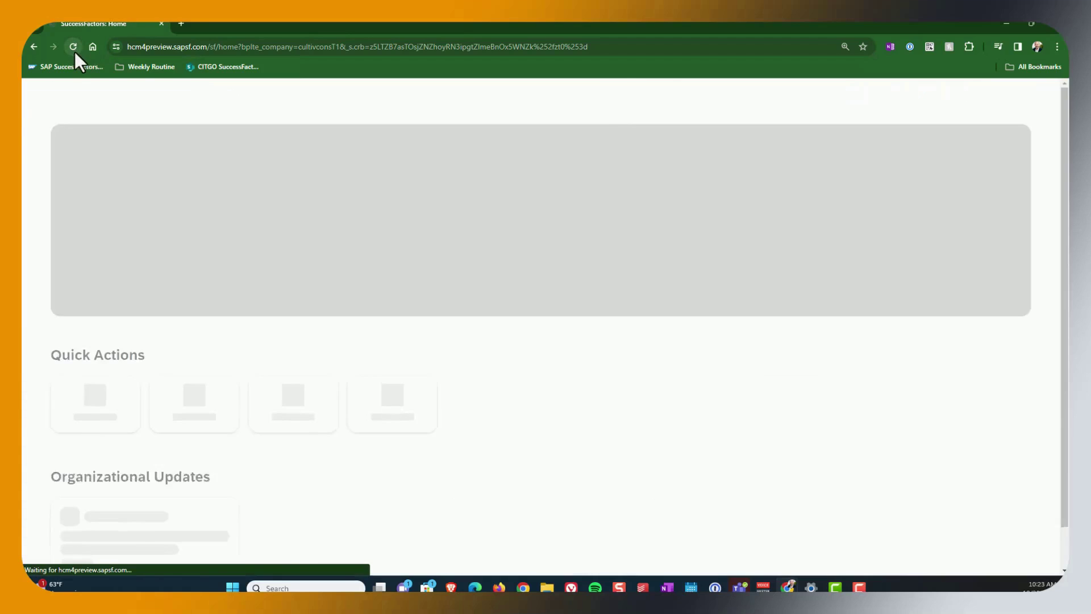
pyautogui.click(73, 46)
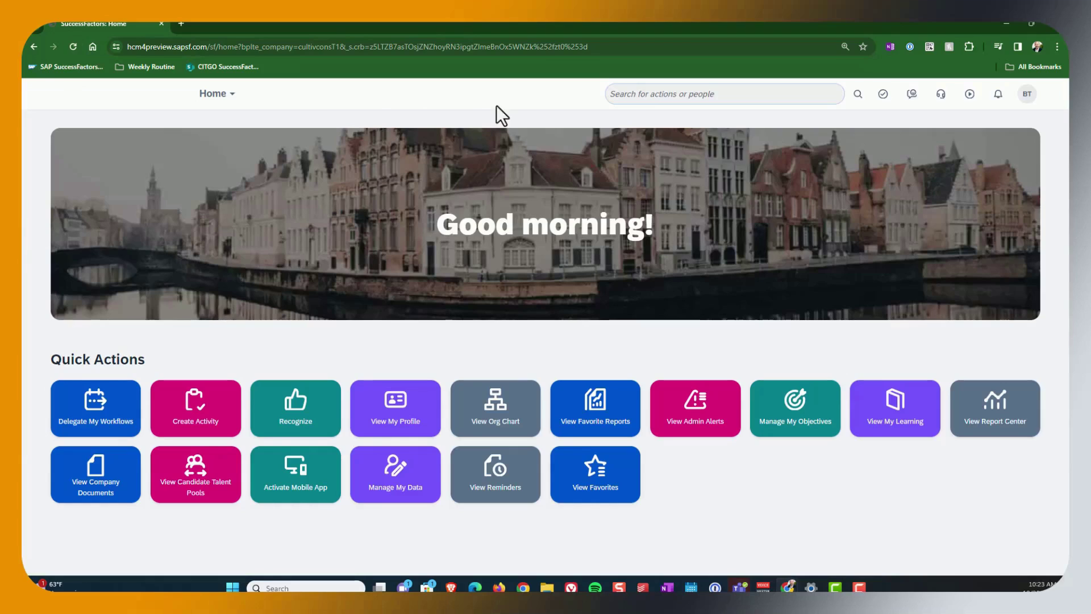
pyautogui.click(628, 97)
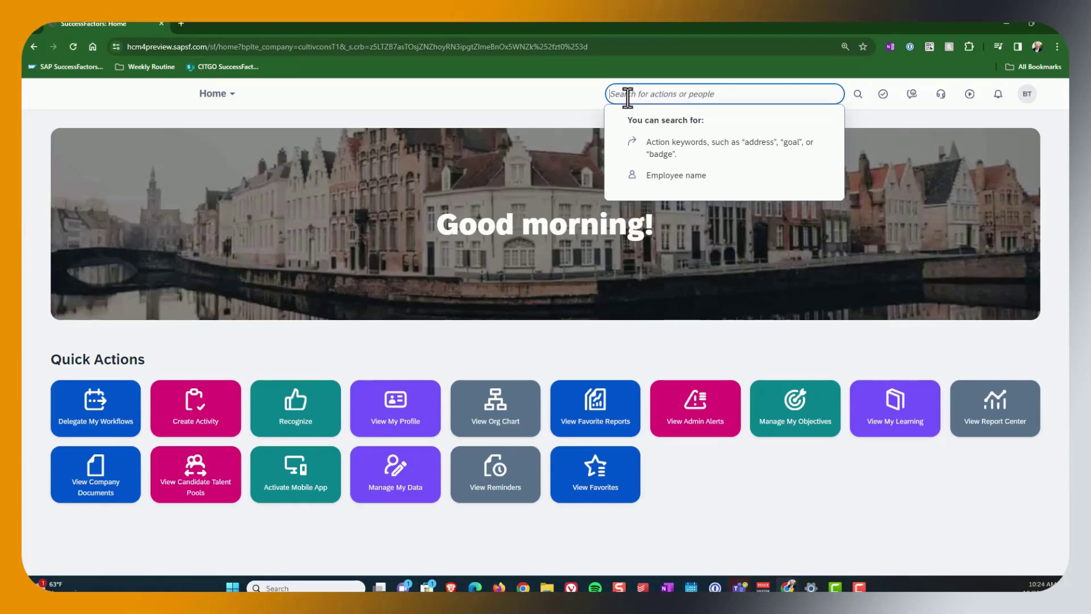
pyautogui.write('man')
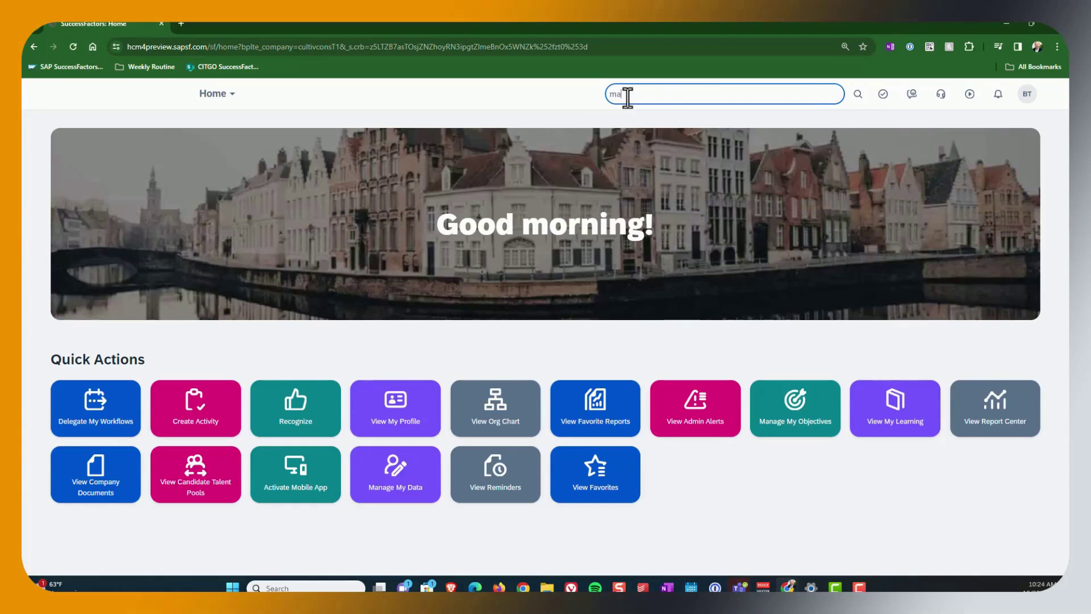
pyautogui.write('a')
pyautogui.press('BackSpace')
pyautogui.write('nage permission roles')
# Step: Grant Super Admin View, Edit and Import/Export on Employee Central Quick Action Template, and save
pyautogui.click(686, 164)
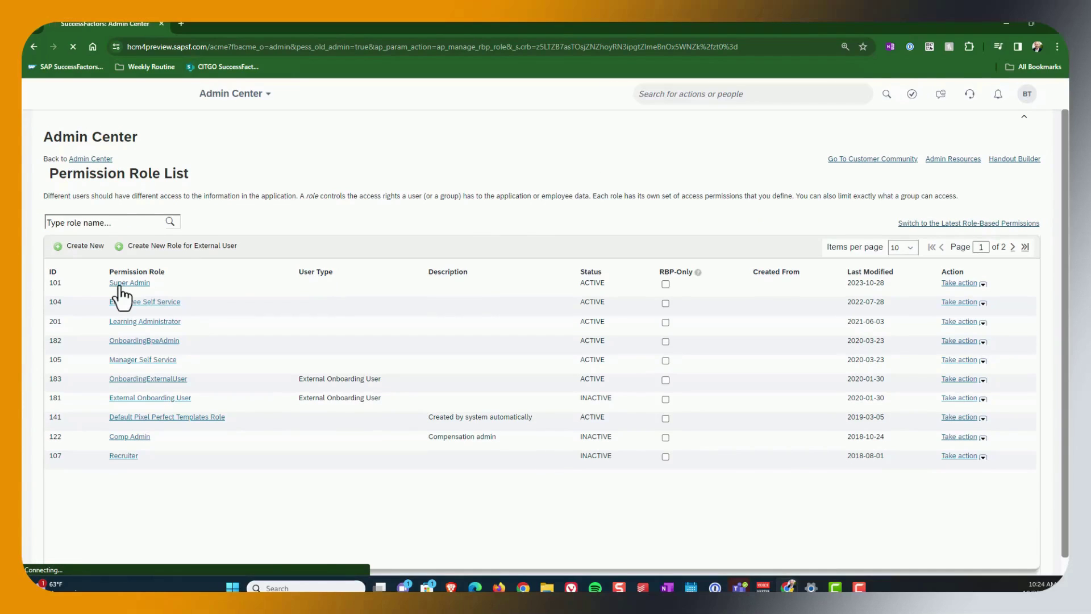
pyautogui.click(120, 285)
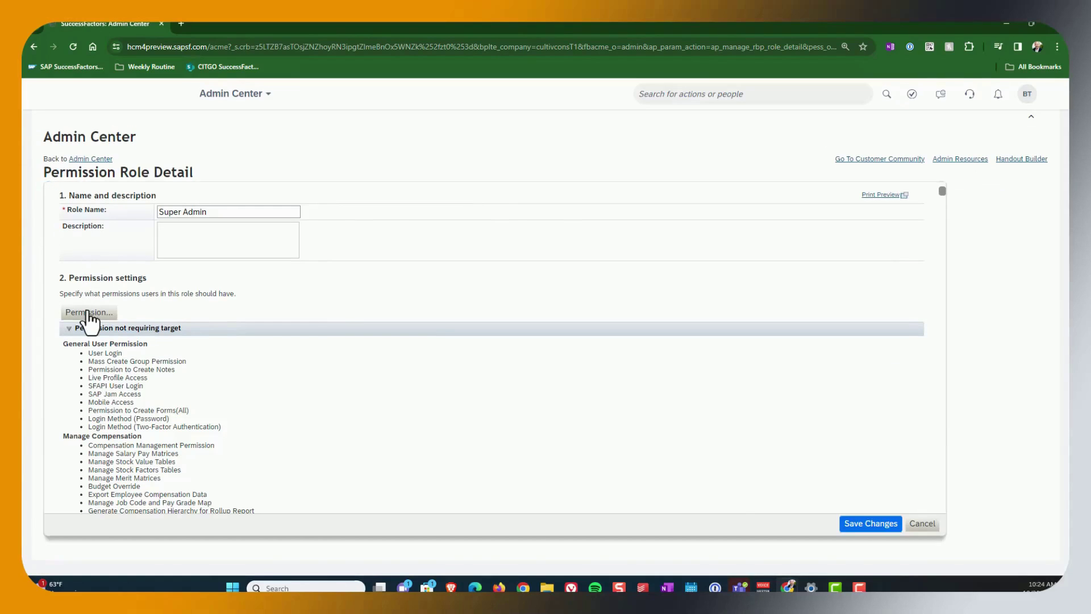
pyautogui.click(88, 312)
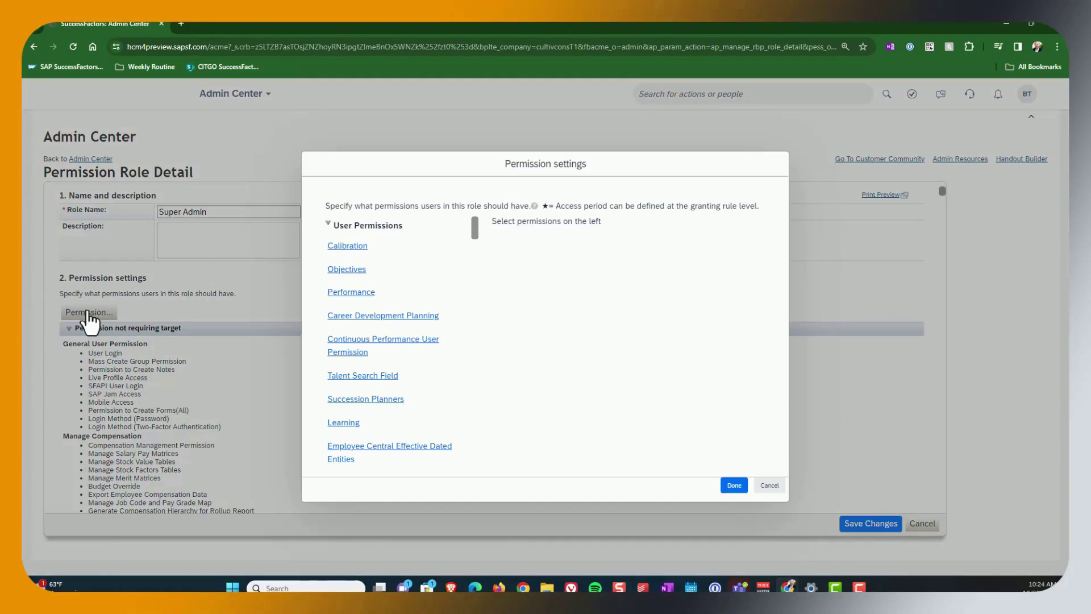
pyautogui.scroll(-5, 408, 257)
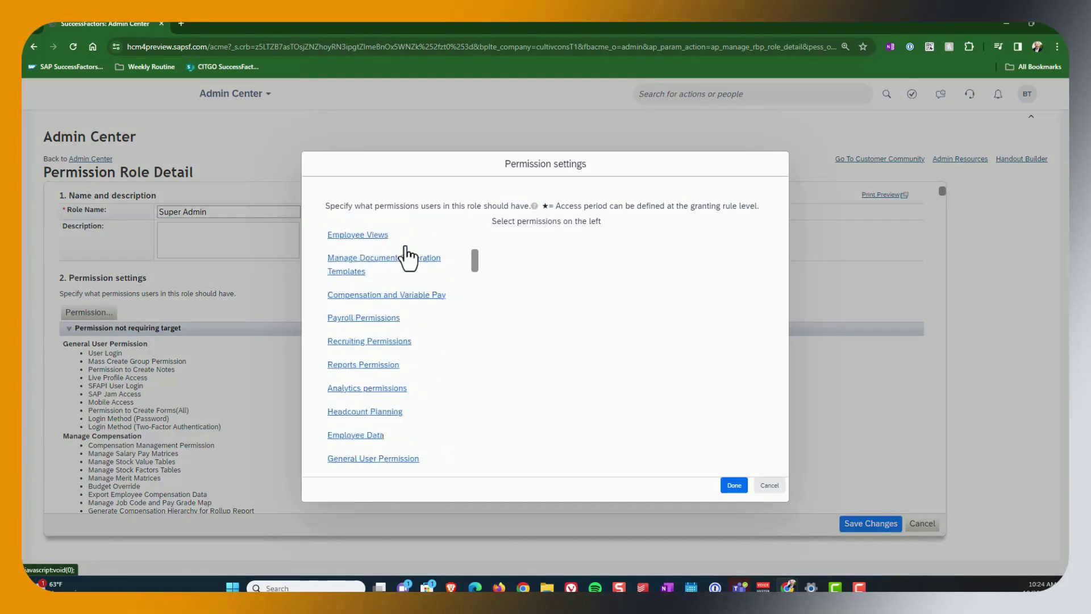
pyautogui.scroll(-20, 404, 246)
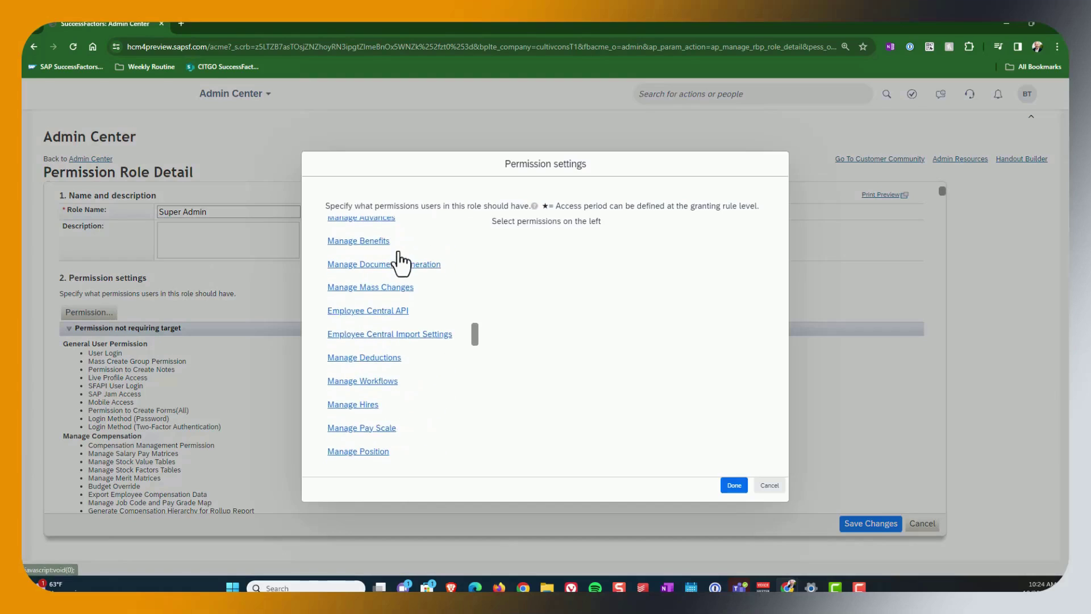
pyautogui.scroll(-20, 402, 262)
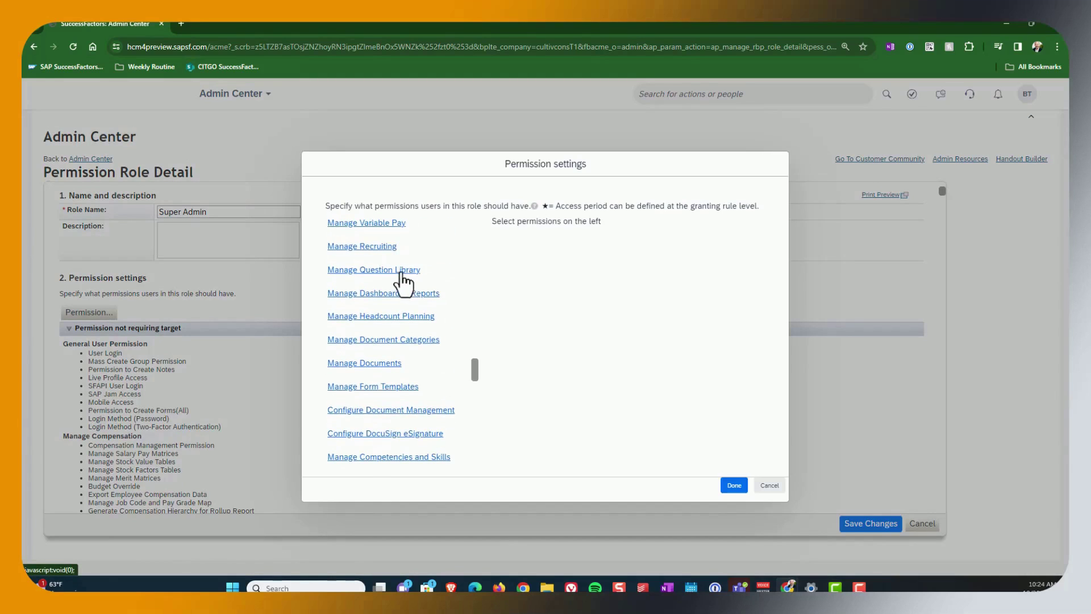
pyautogui.scroll(-10, 402, 279)
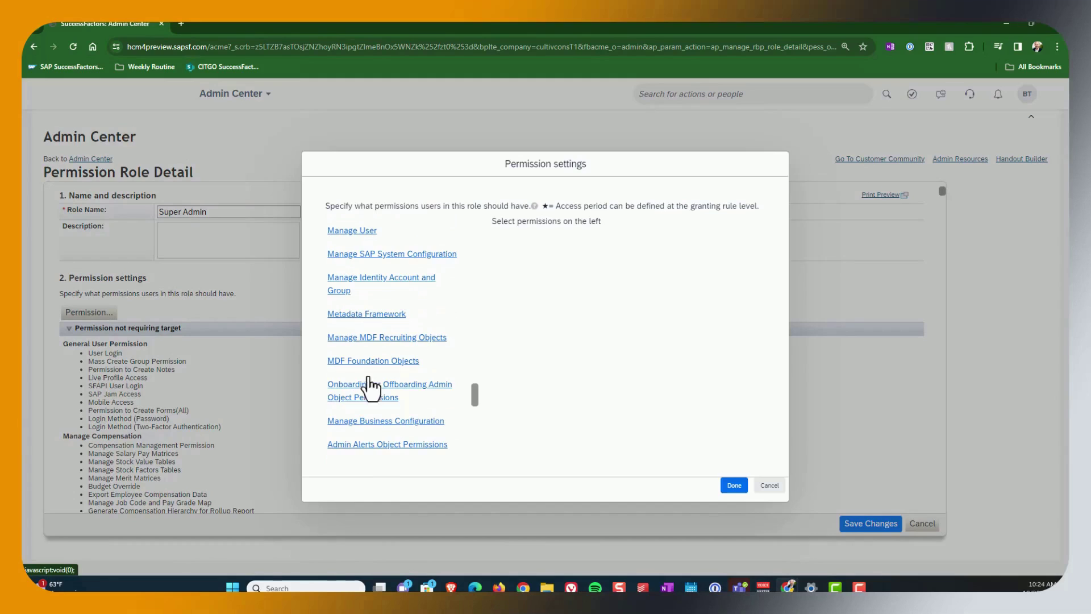
pyautogui.click(379, 422)
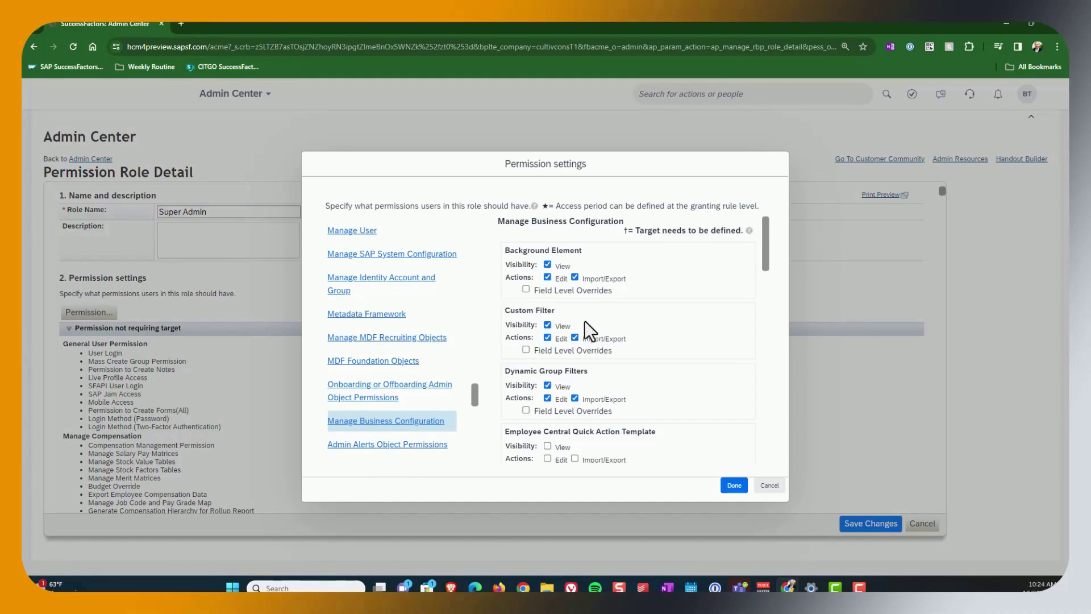
pyautogui.scroll(-1, 584, 320)
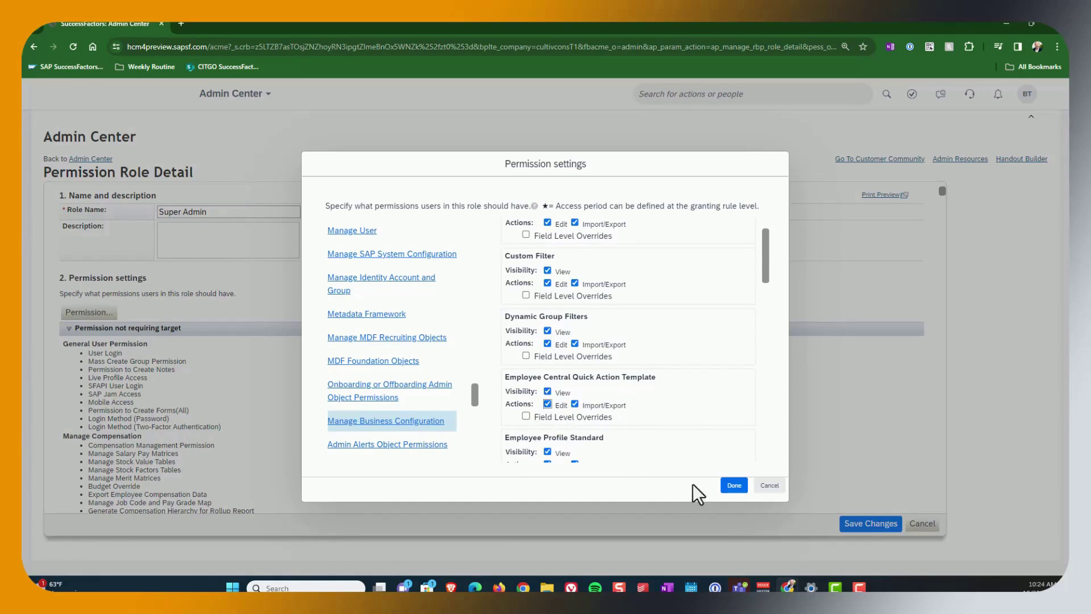
pyautogui.click(731, 487)
pyautogui.click(856, 521)
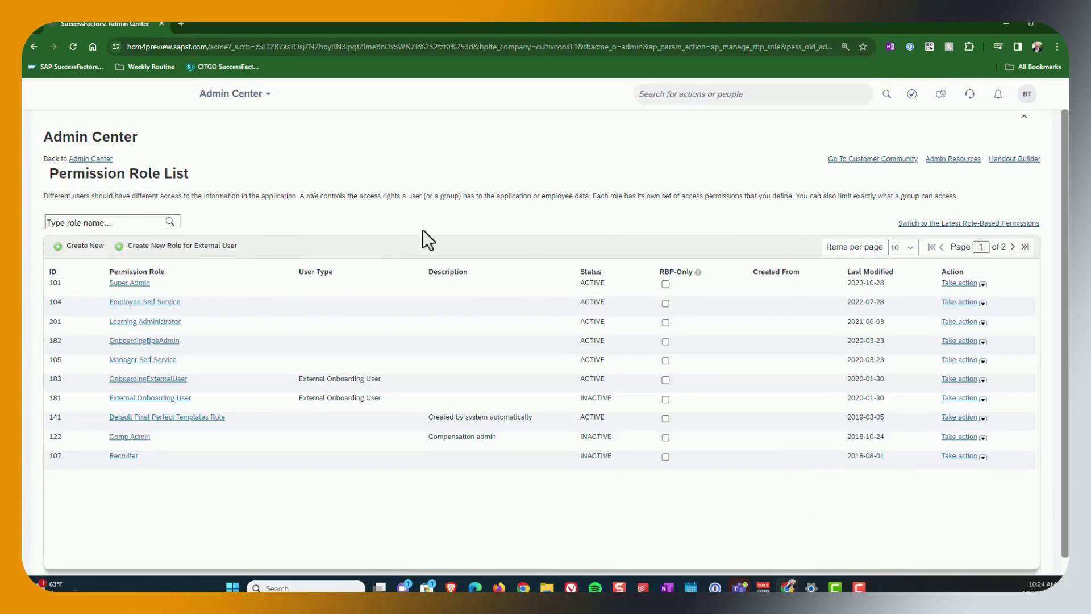
# Step: Return from Admin Center to the Home page and reload it
pyautogui.click(244, 98)
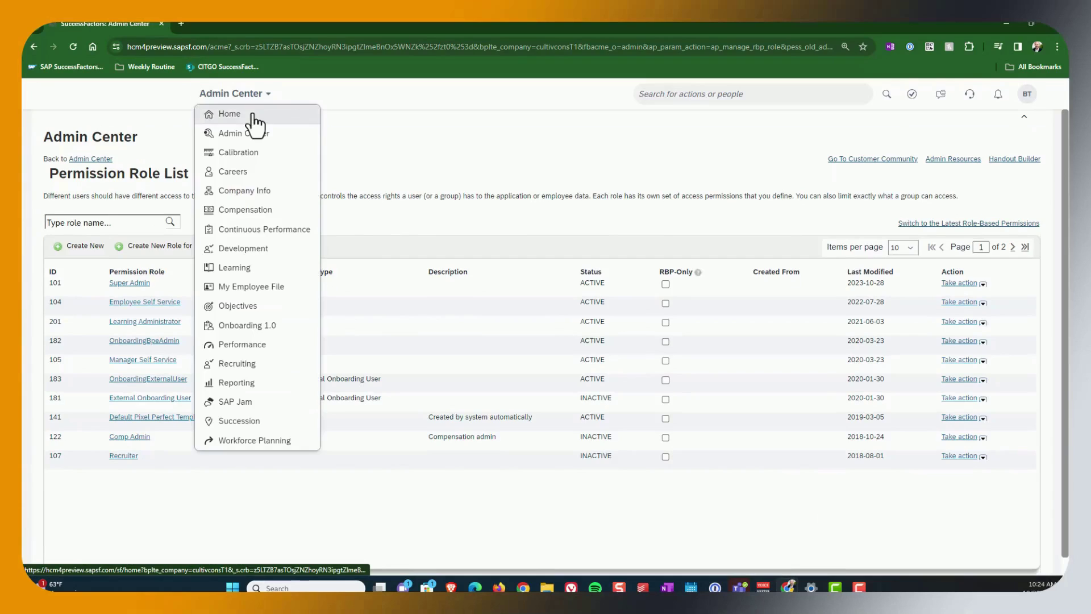
pyautogui.click(252, 116)
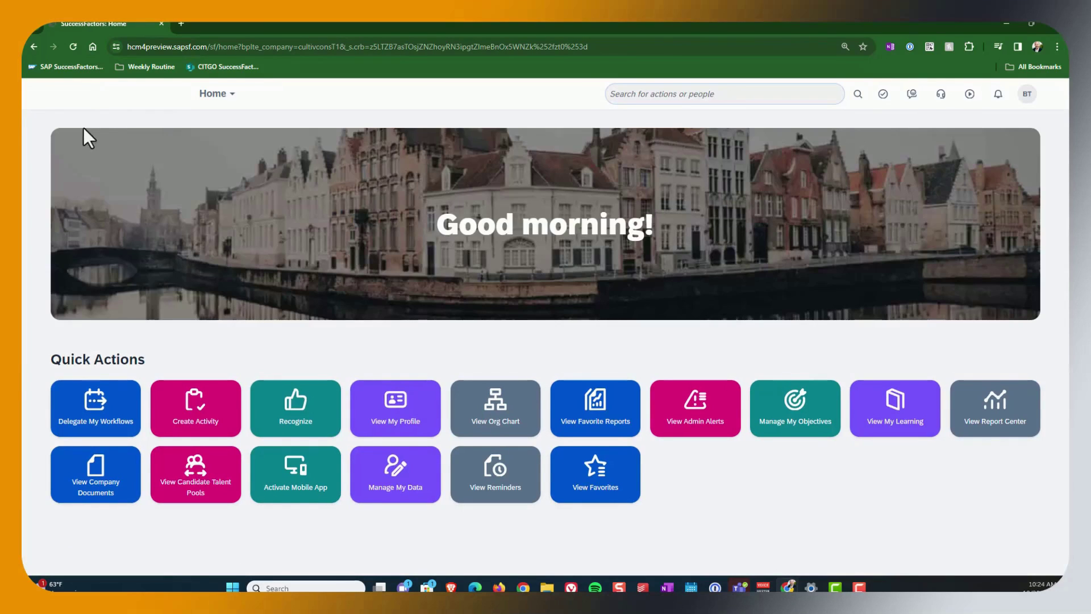
pyautogui.click(74, 48)
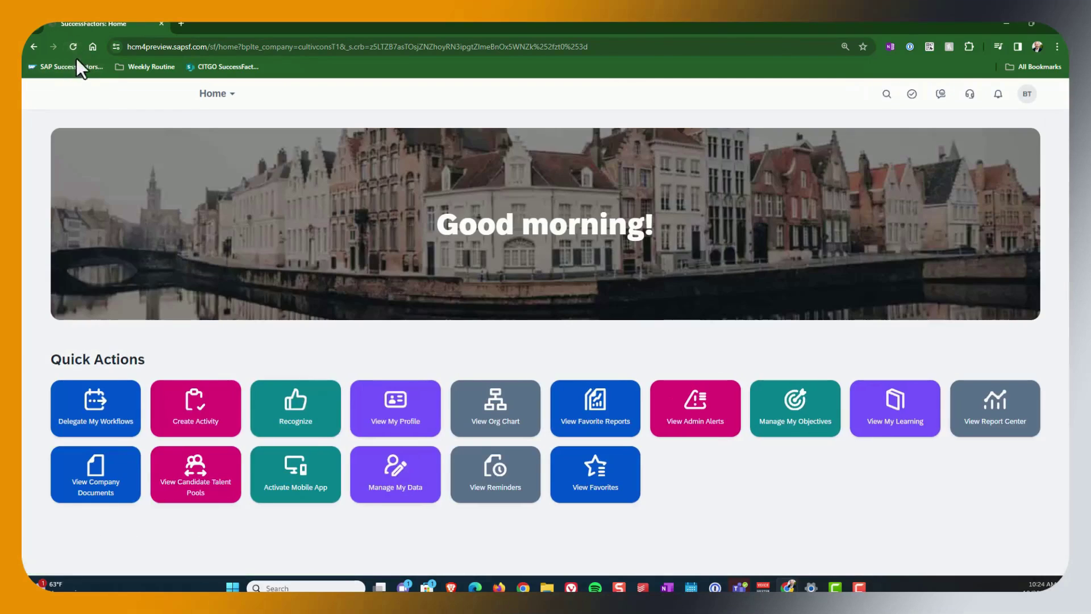
pyautogui.click(71, 46)
pyautogui.click(613, 99)
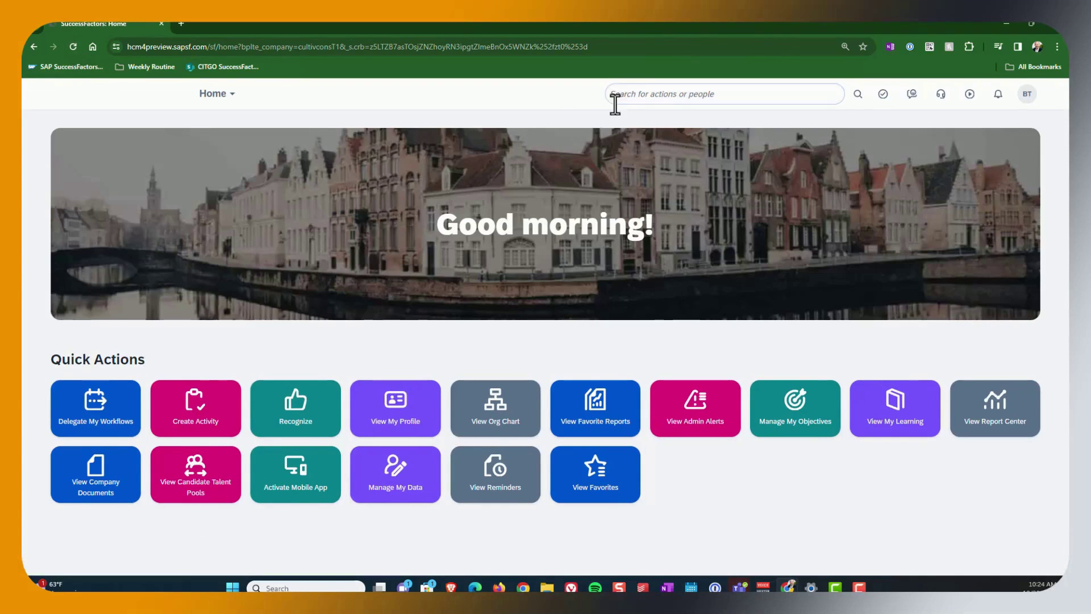
pyautogui.click(718, 506)
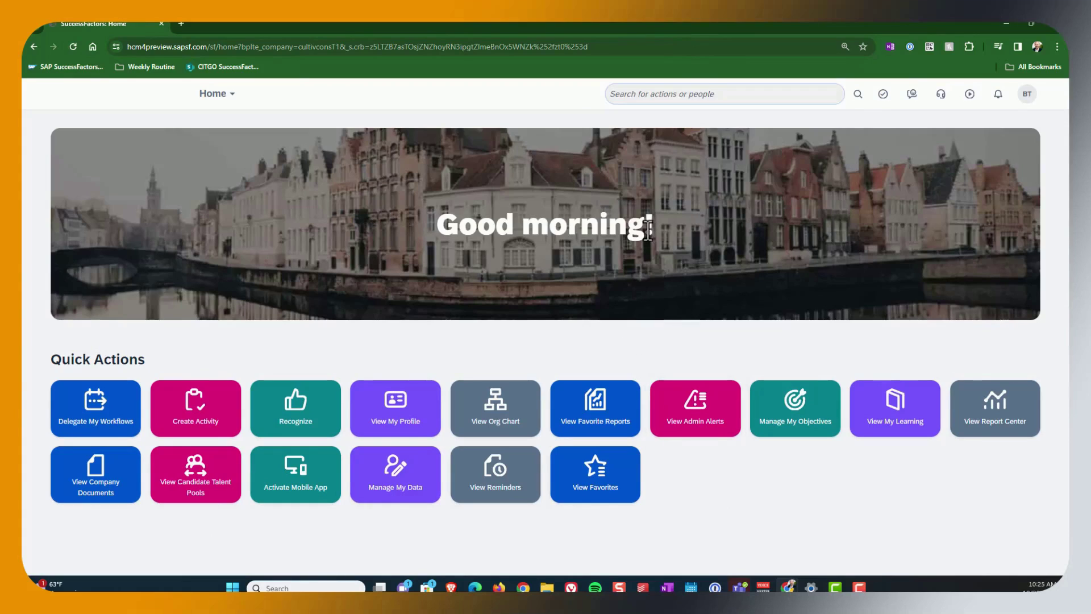
pyautogui.click(680, 93)
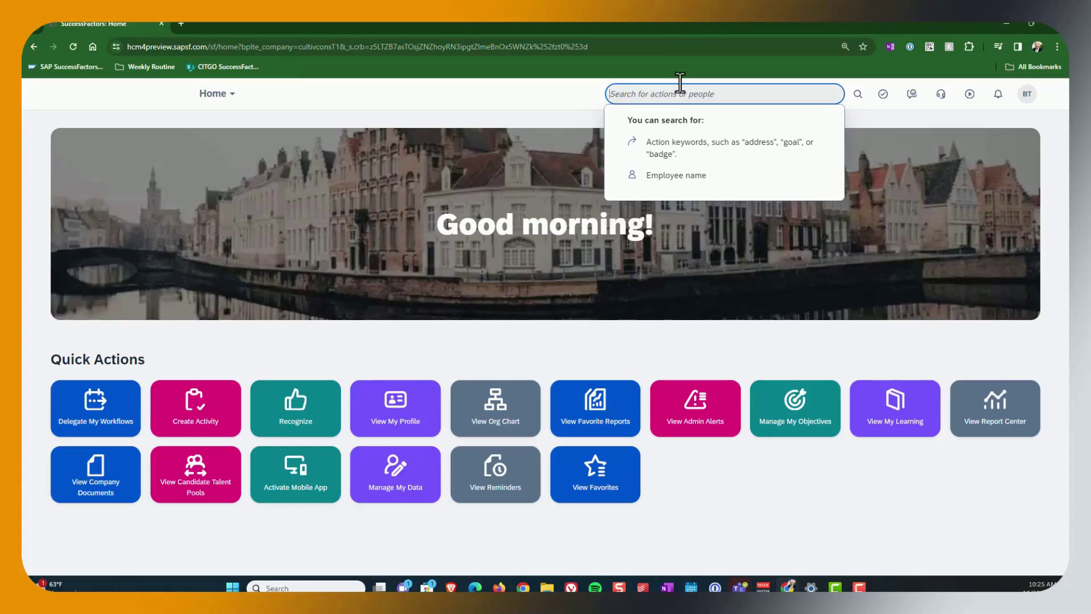
# Step: Open Manage Data and create a new Employee Central Quick Action Template record
pyautogui.write('ma')
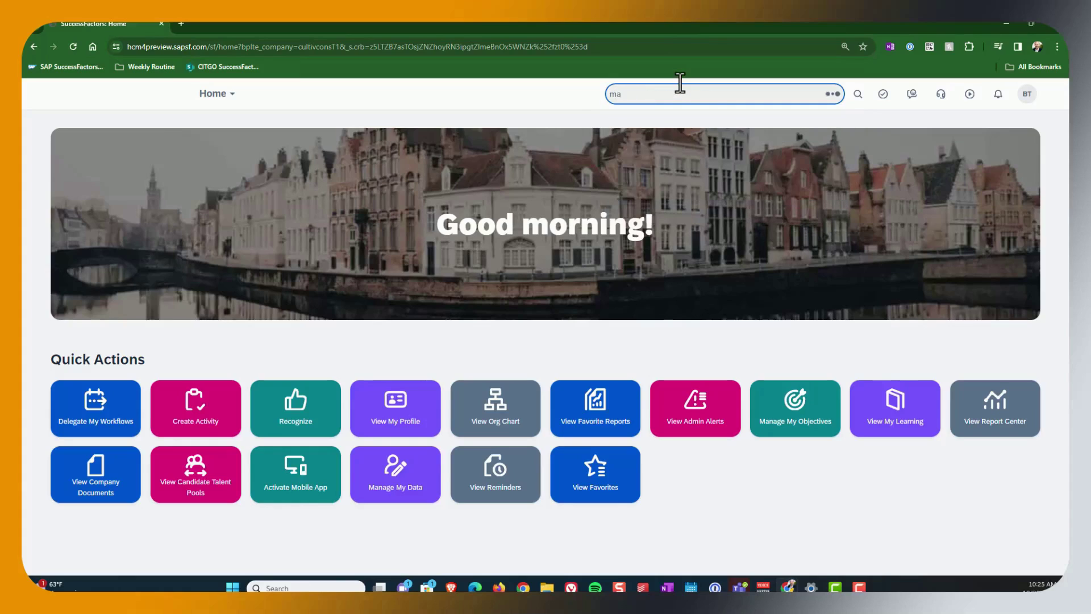
pyautogui.write('nage data')
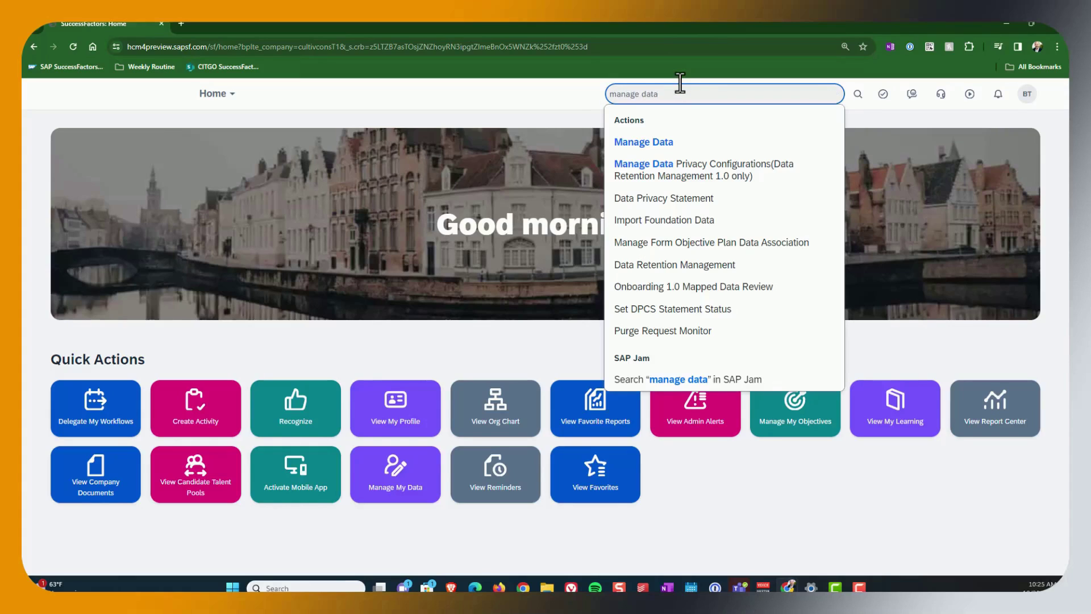
pyautogui.click(677, 150)
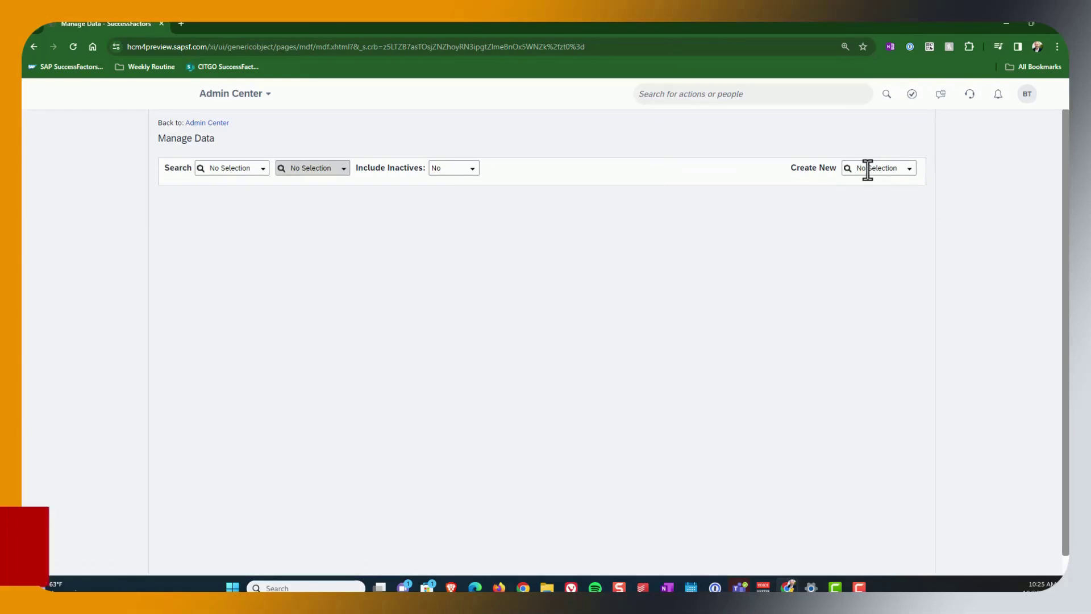
pyautogui.click(867, 168)
pyautogui.write('empl')
pyautogui.write('oyee centr')
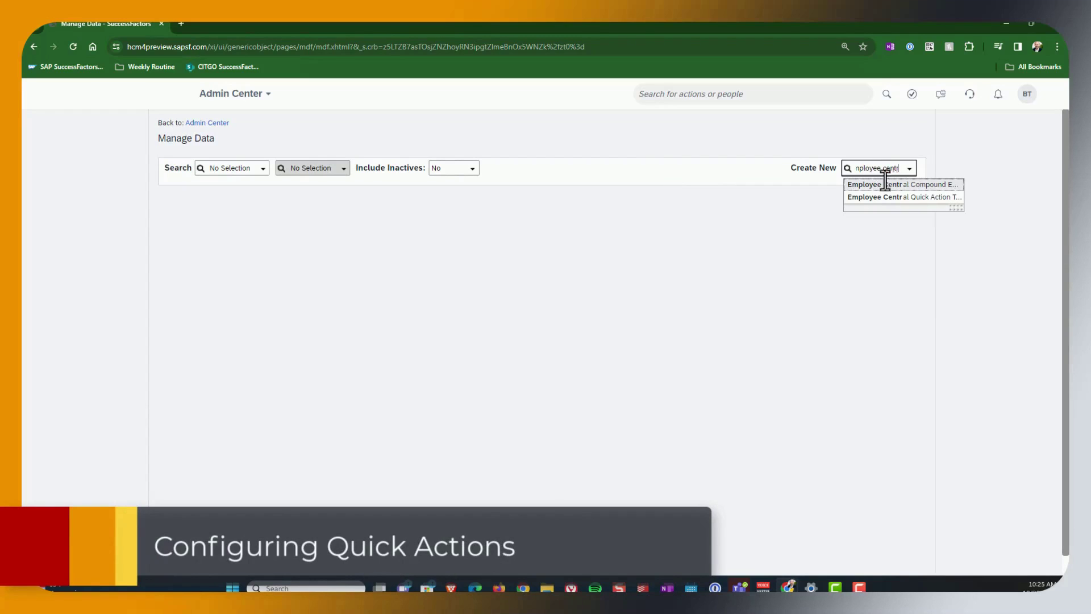
pyautogui.click(896, 204)
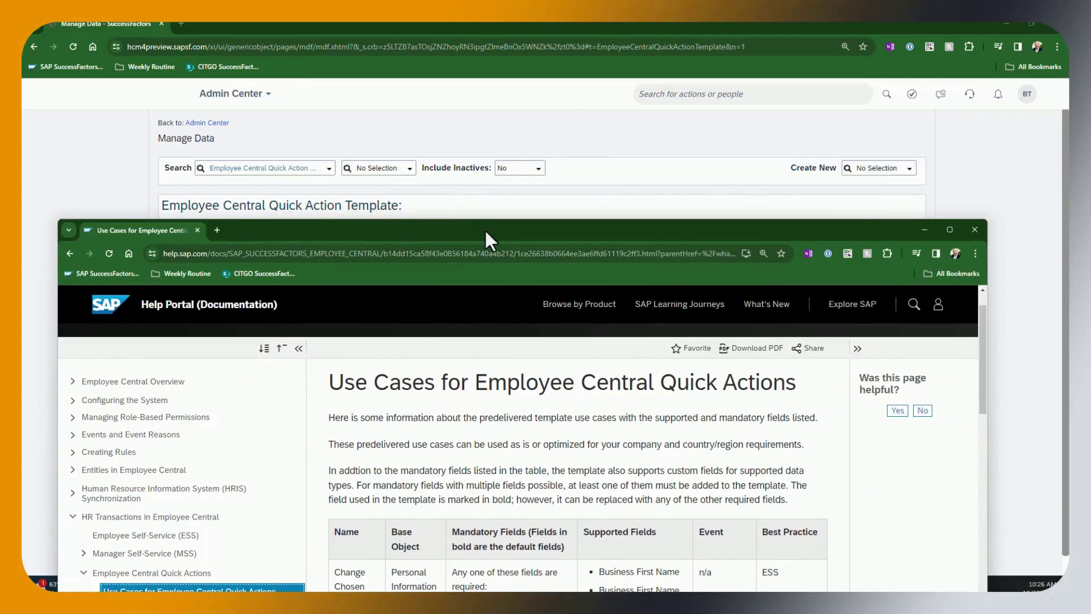
pyautogui.doubleClick(484, 228)
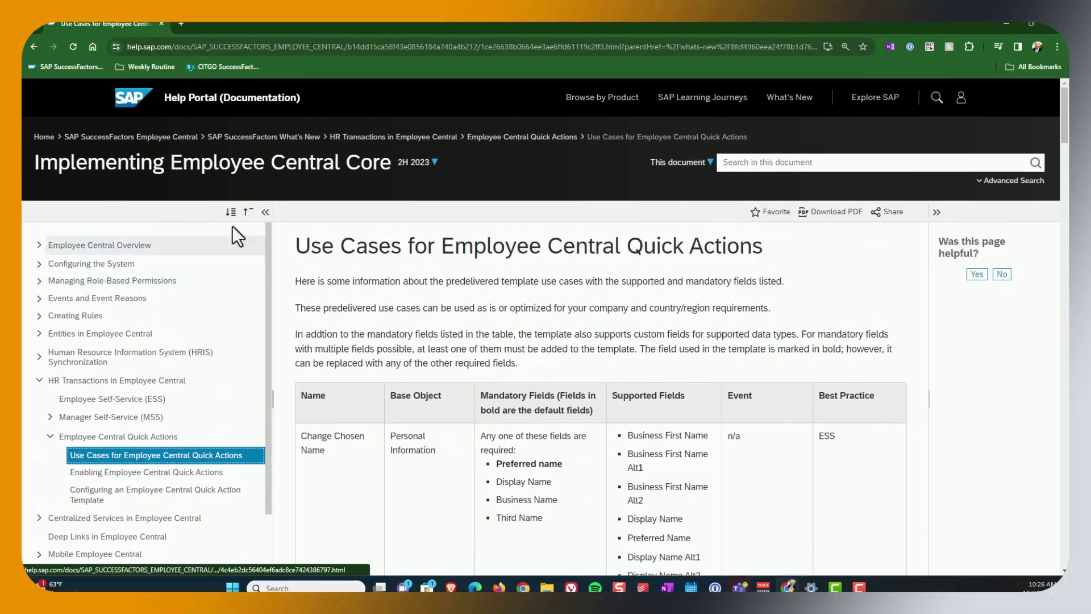
pyautogui.scroll(-3, 120, 375)
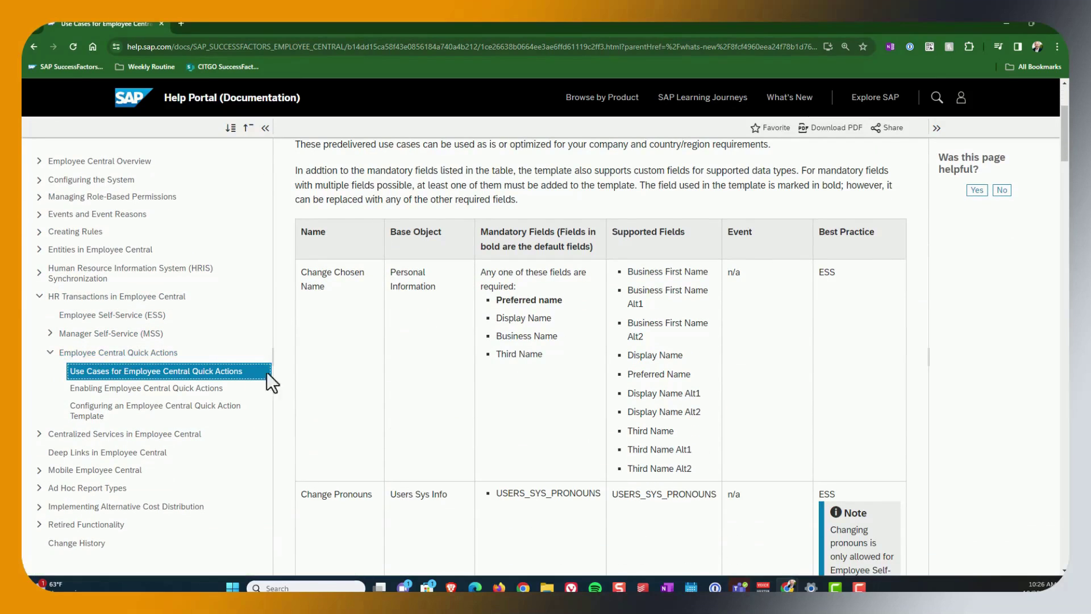
pyautogui.scroll(-2, 458, 280)
pyautogui.scroll(2, 409, 324)
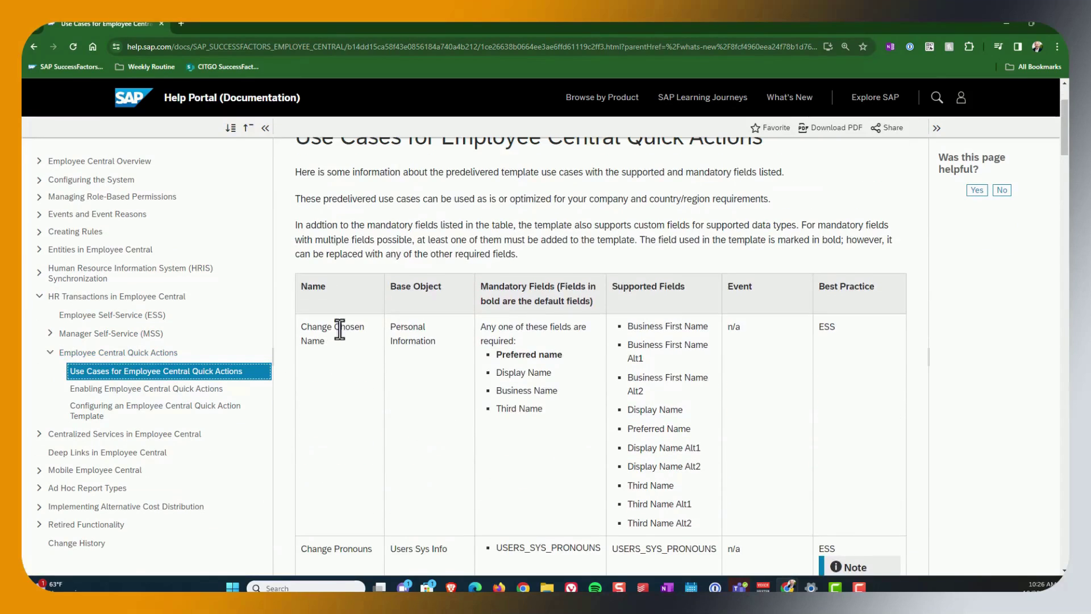
pyautogui.scroll(-2, 340, 330)
pyautogui.scroll(-3, 340, 328)
pyautogui.scroll(6, 339, 328)
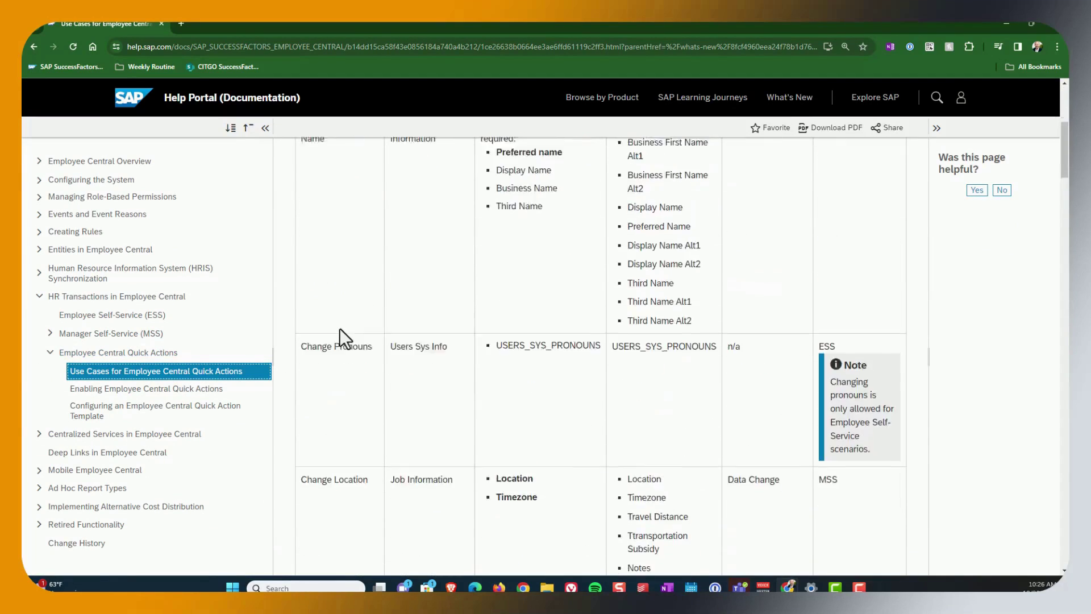
pyautogui.scroll(-5, 339, 328)
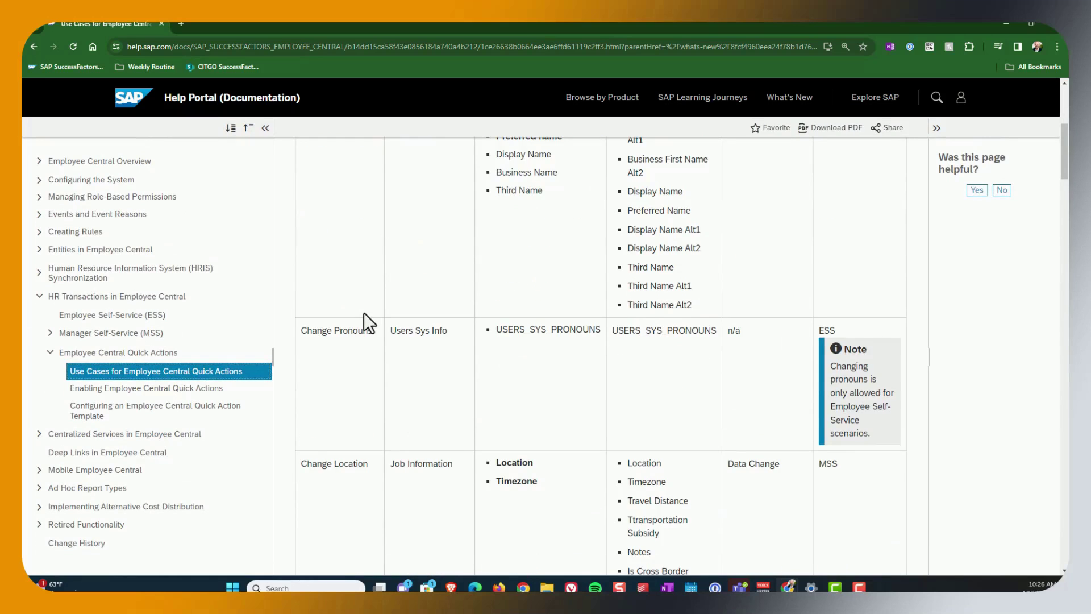
pyautogui.scroll(-4, 415, 308)
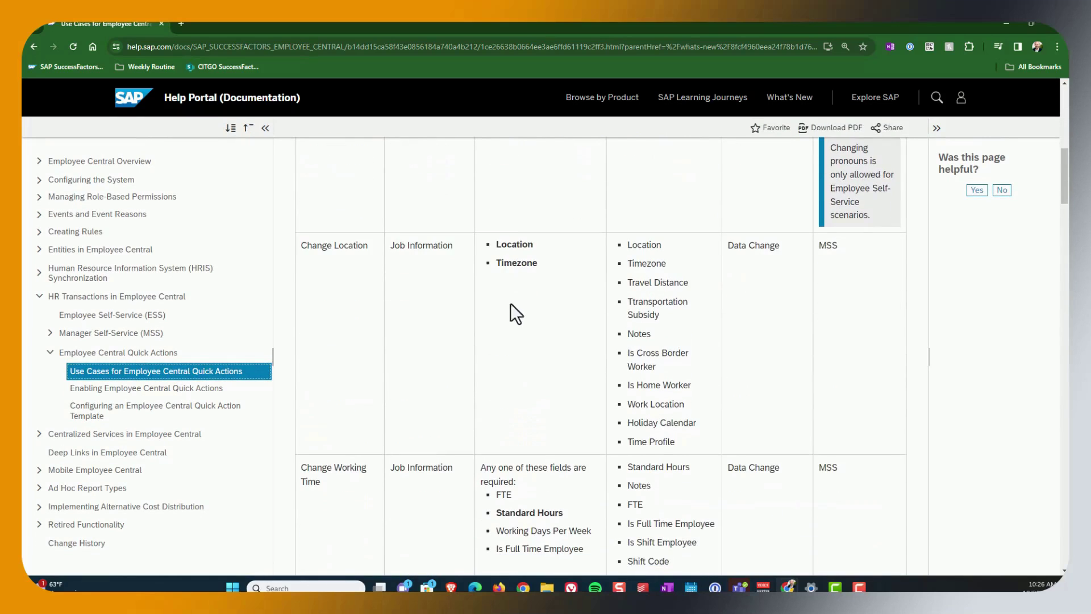
pyautogui.scroll(7, 510, 302)
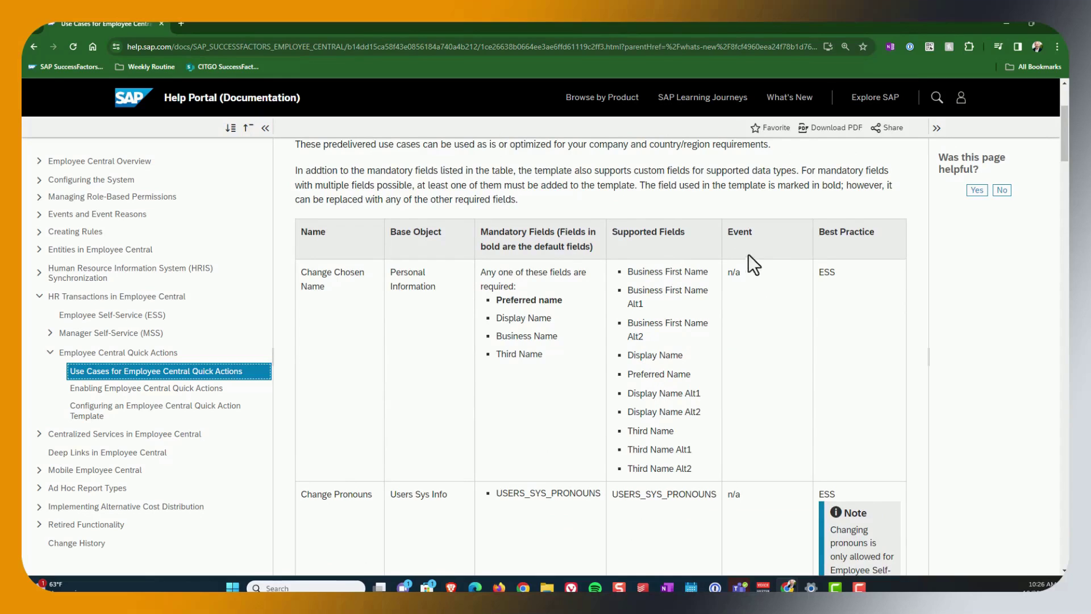
pyautogui.scroll(-1, 761, 444)
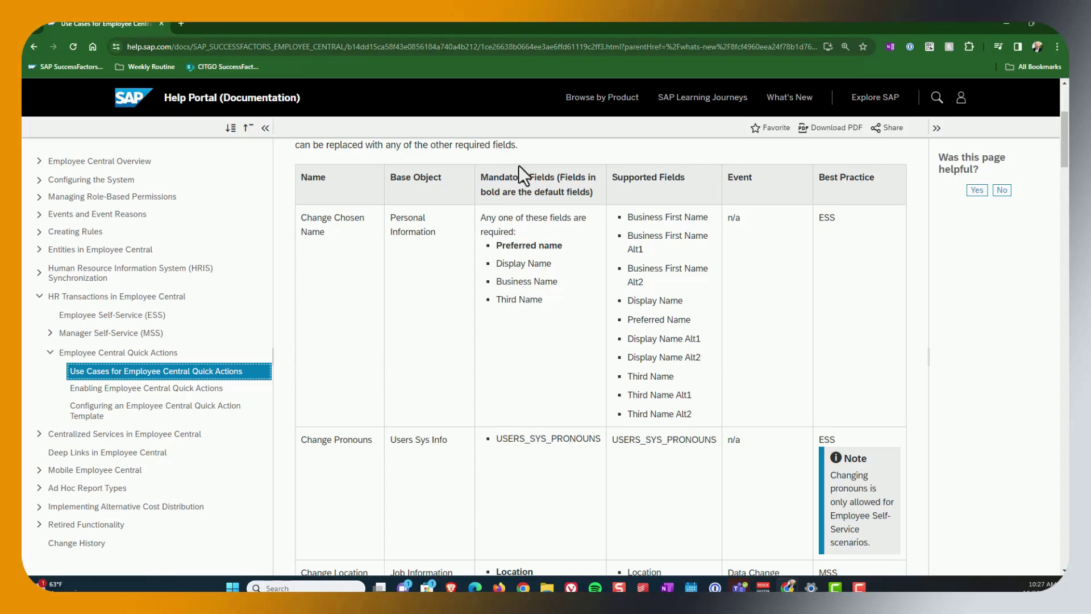
pyautogui.scroll(-4, 500, 318)
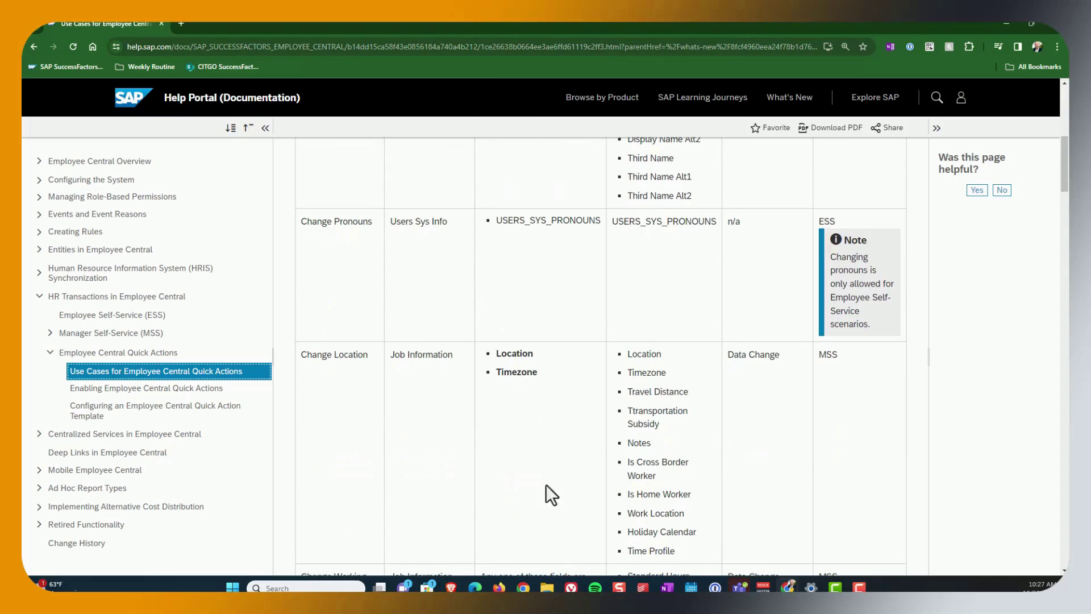
# Step: Choose Change Location as the quick action template's use case
pyautogui.moveTo(500, 29); pyautogui.dragTo(584, 300)
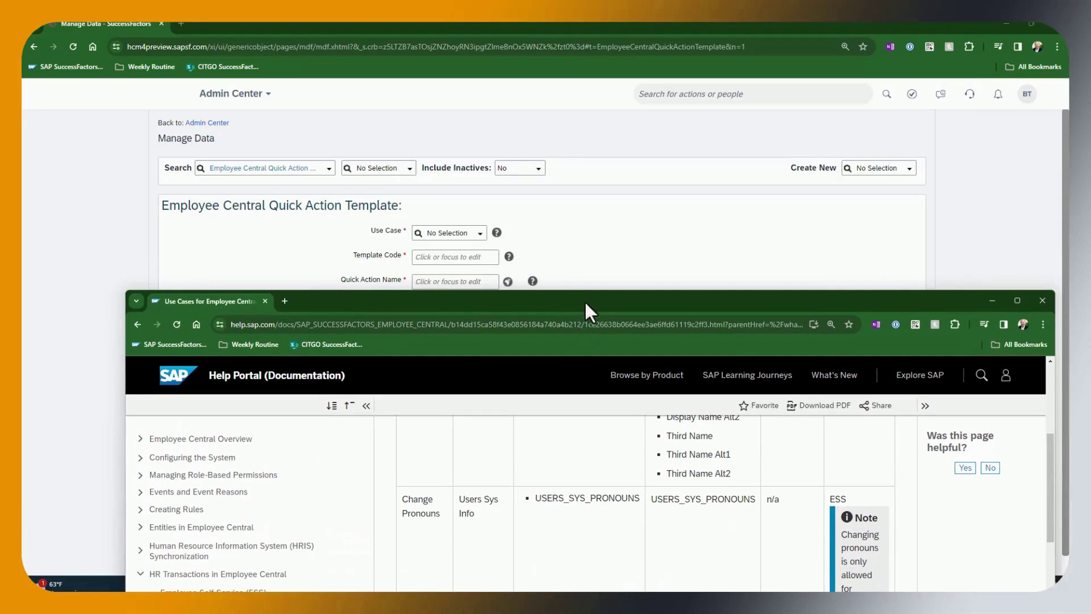
pyautogui.click(191, 278)
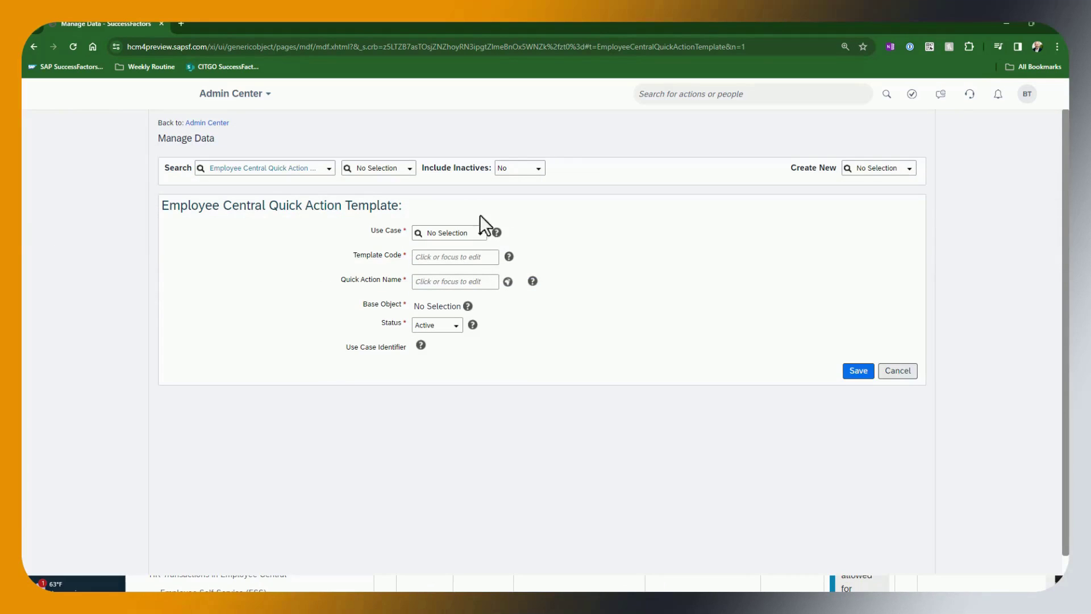
pyautogui.click(482, 232)
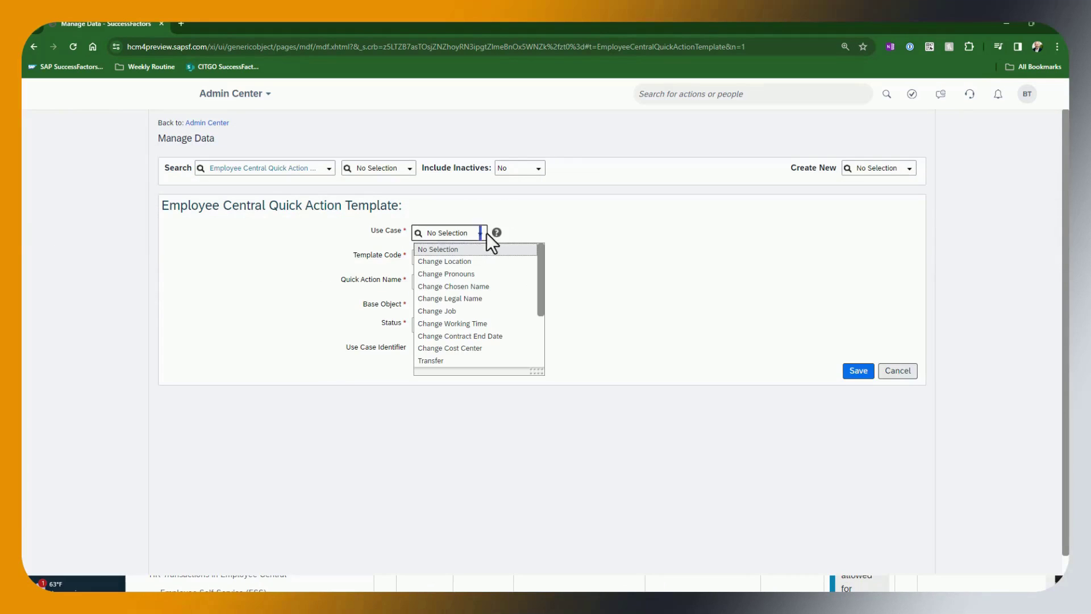
pyautogui.click(465, 265)
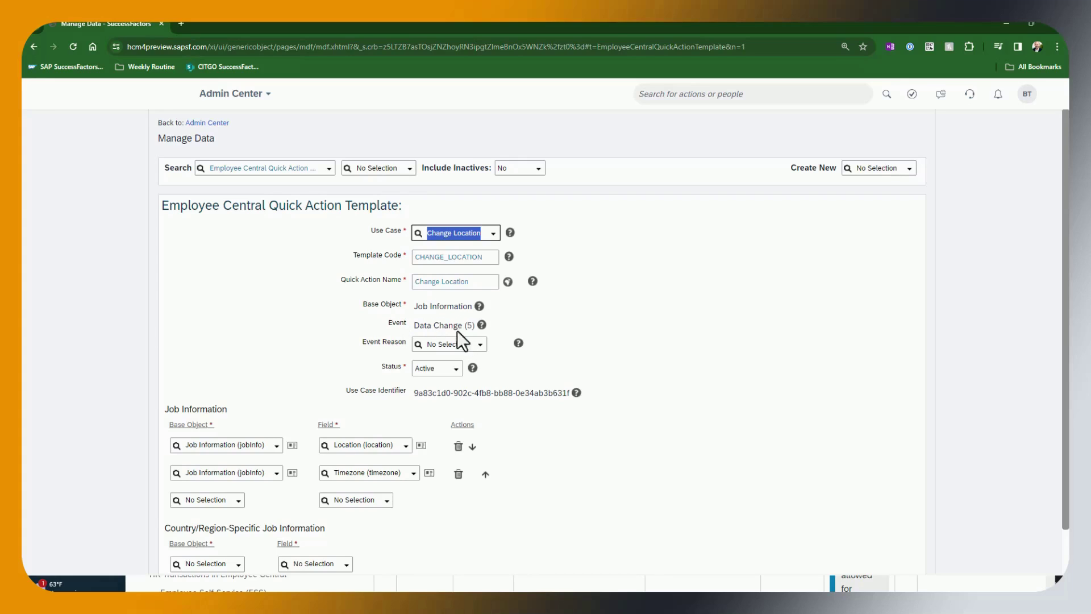
pyautogui.click(285, 392)
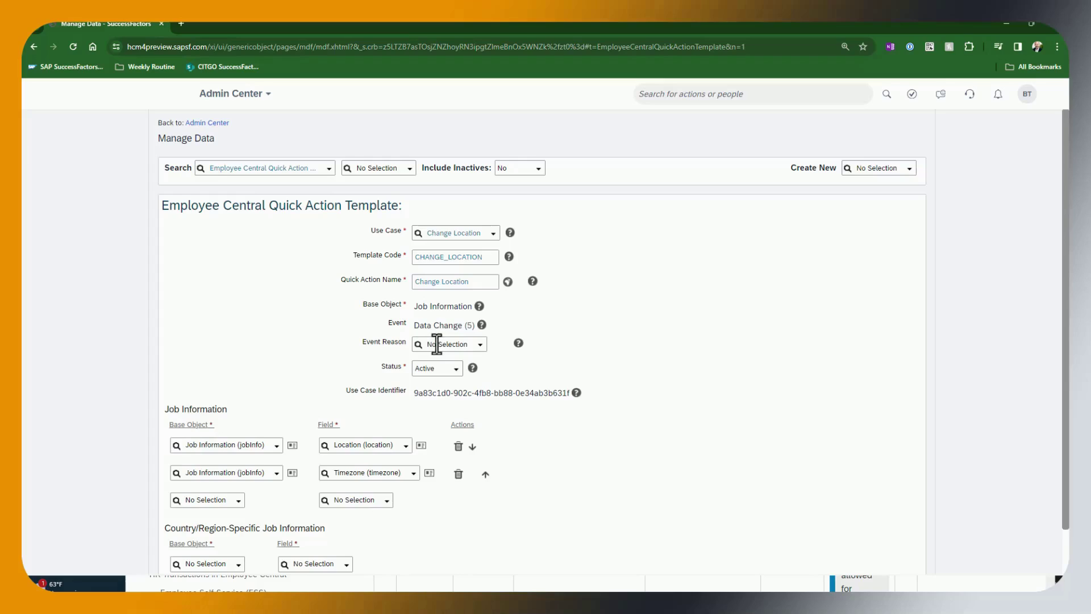
# Step: Set the template's event reason to Location Change (DATALOC)
pyautogui.click(480, 347)
pyautogui.write('D')
pyautogui.write('a')
pyautogui.press('BackSpace')
pyautogui.press('BackSpace')
pyautogui.write('loca')
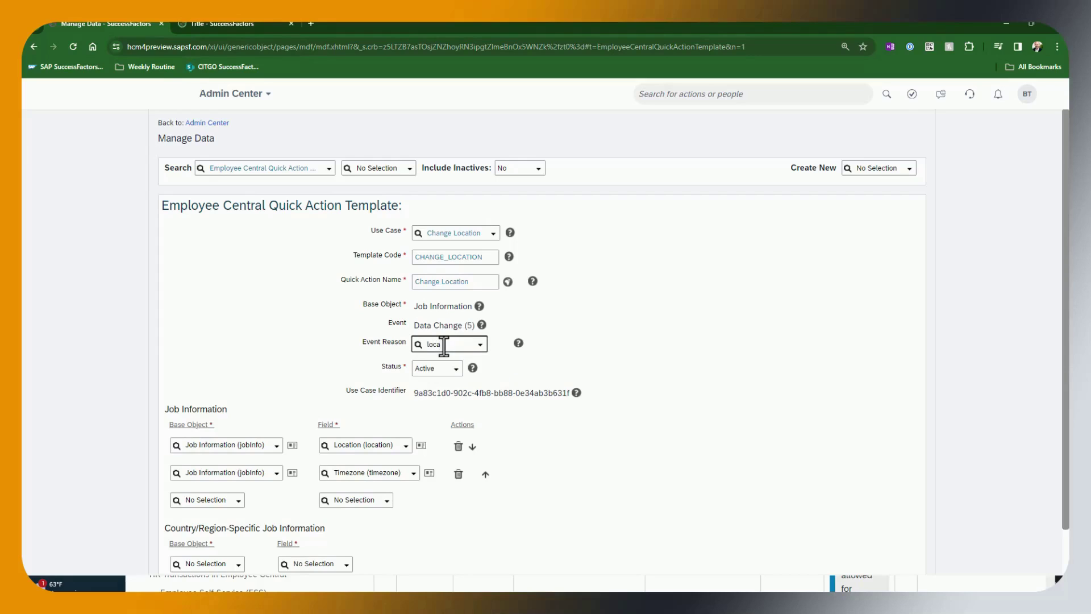
pyautogui.click(449, 360)
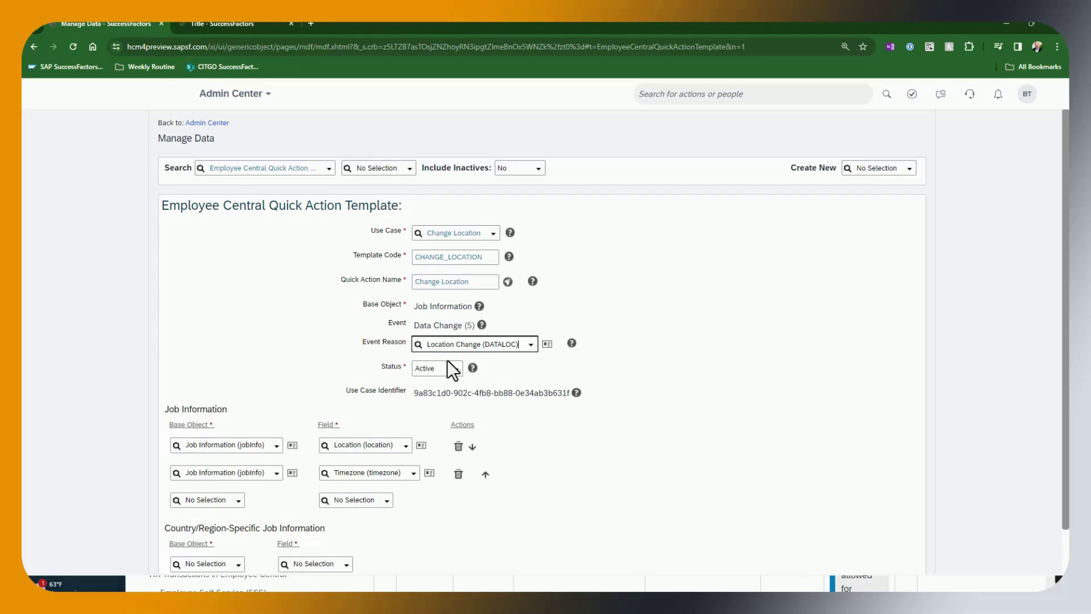
# Step: Add a third Job Information row, then delete it, leaving only the Location and Timezone rows
pyautogui.scroll(-1, 284, 346)
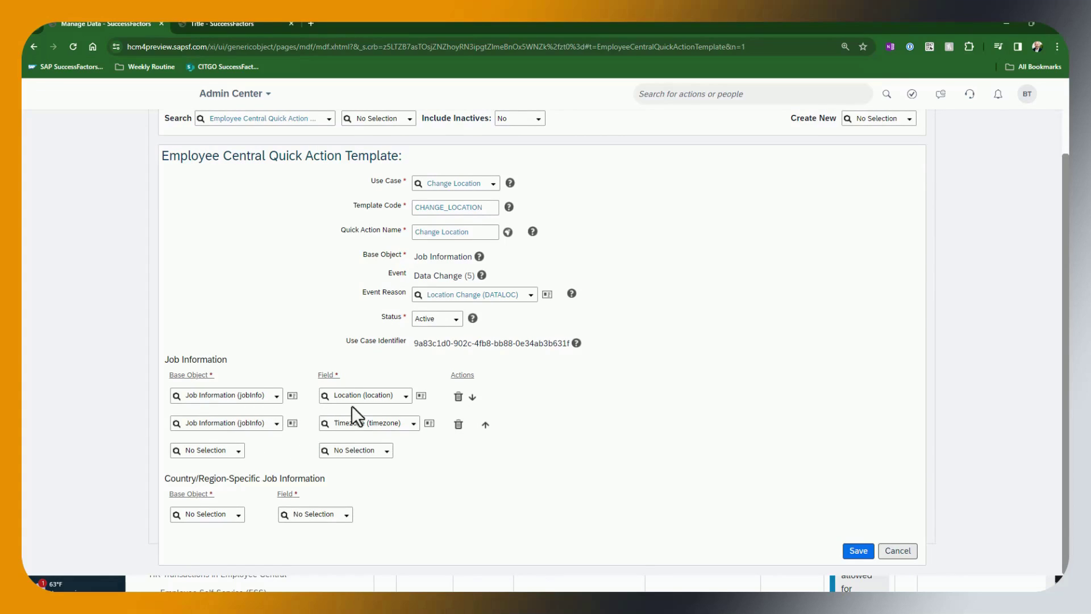
pyautogui.click(236, 452)
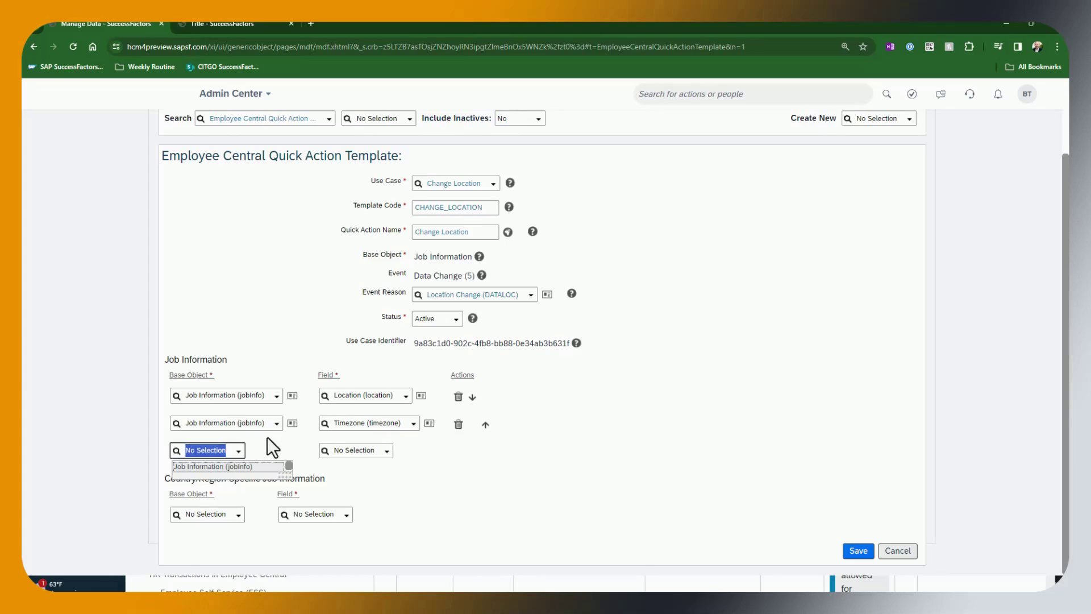
pyautogui.click(249, 466)
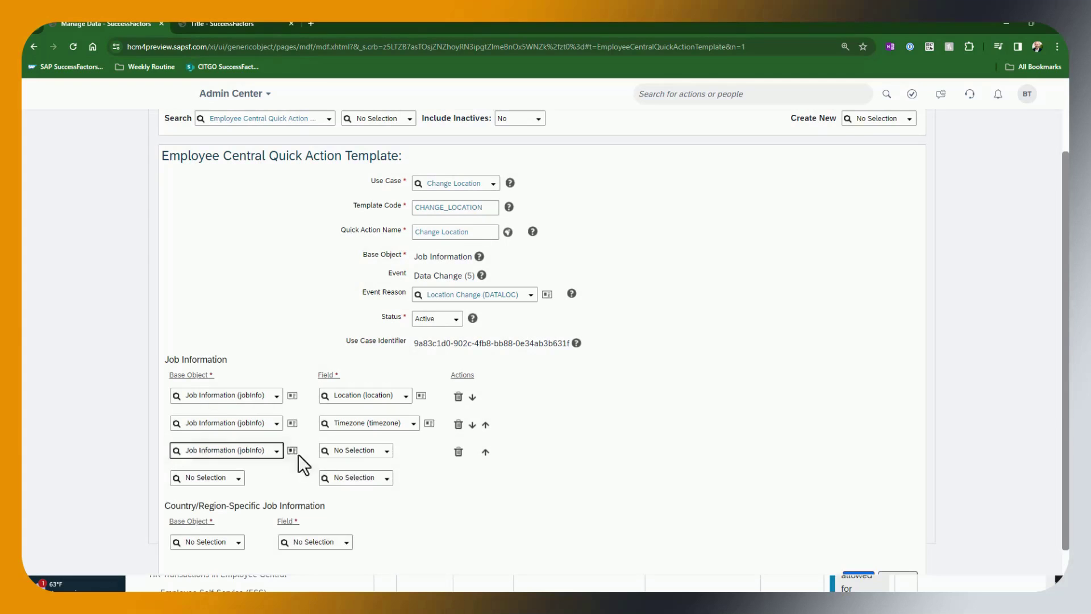
pyautogui.click(387, 452)
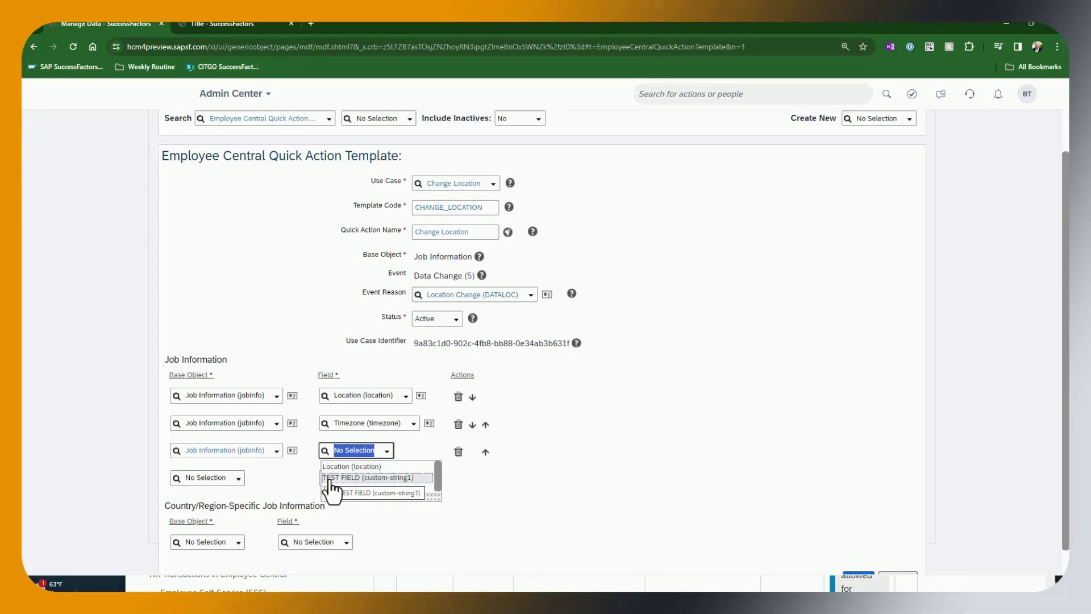
pyautogui.click(291, 477)
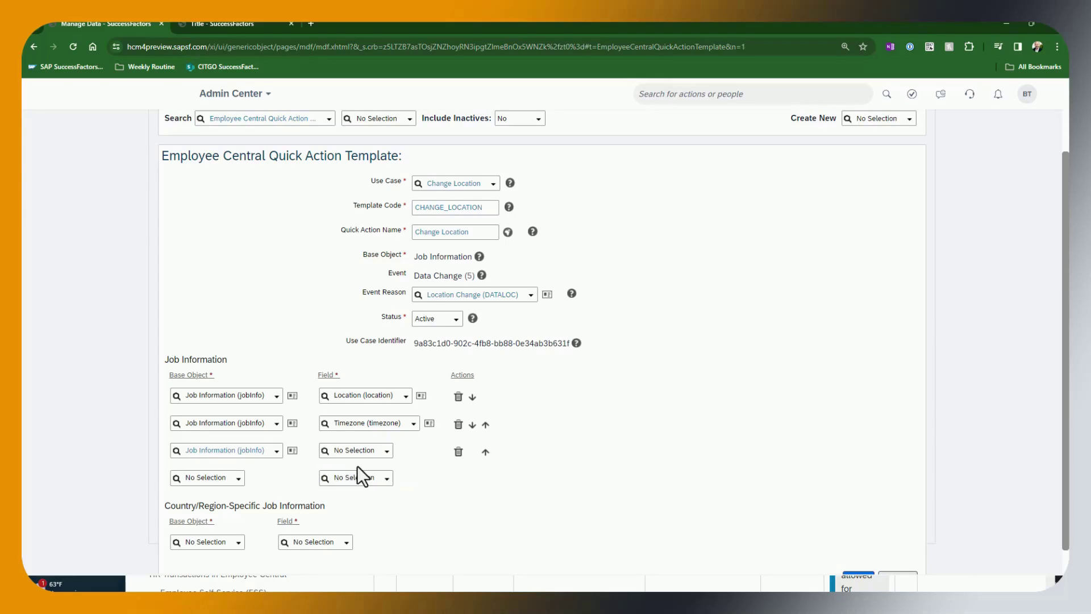
pyautogui.click(458, 451)
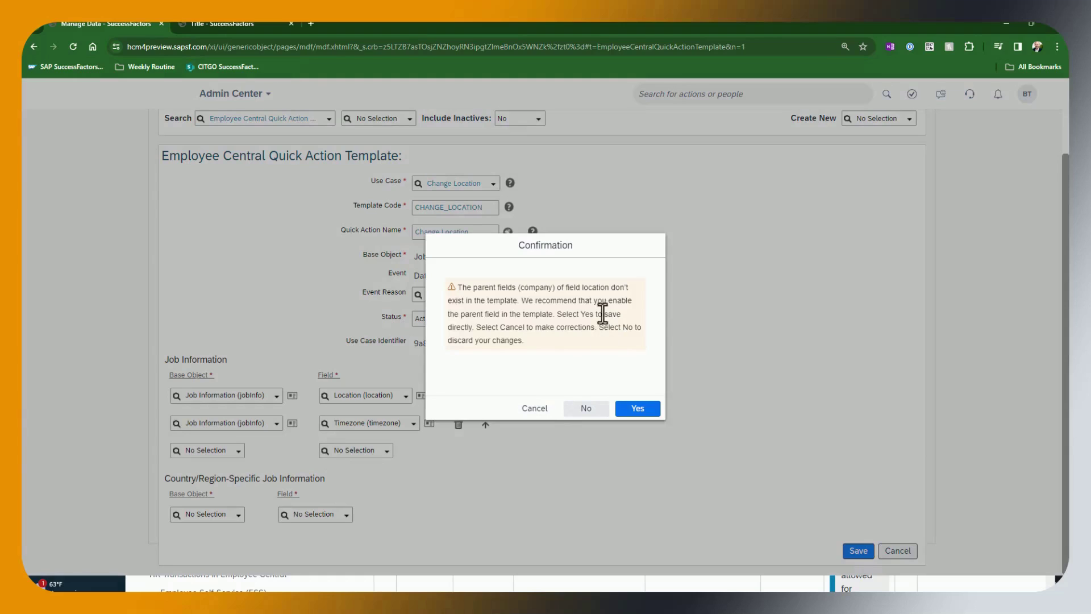
# Step: Confirm saving the Change Location template despite the missing company parent field warning
pyautogui.click(633, 405)
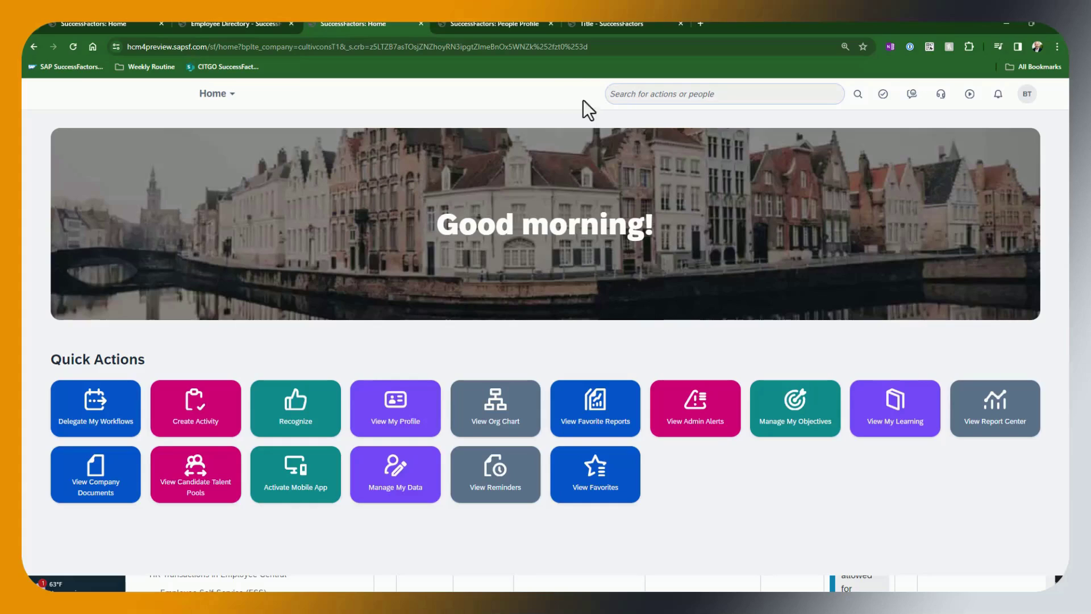
# Step: Open the Manager Self Service role's permission settings from Manage Permission Roles
pyautogui.click(613, 98)
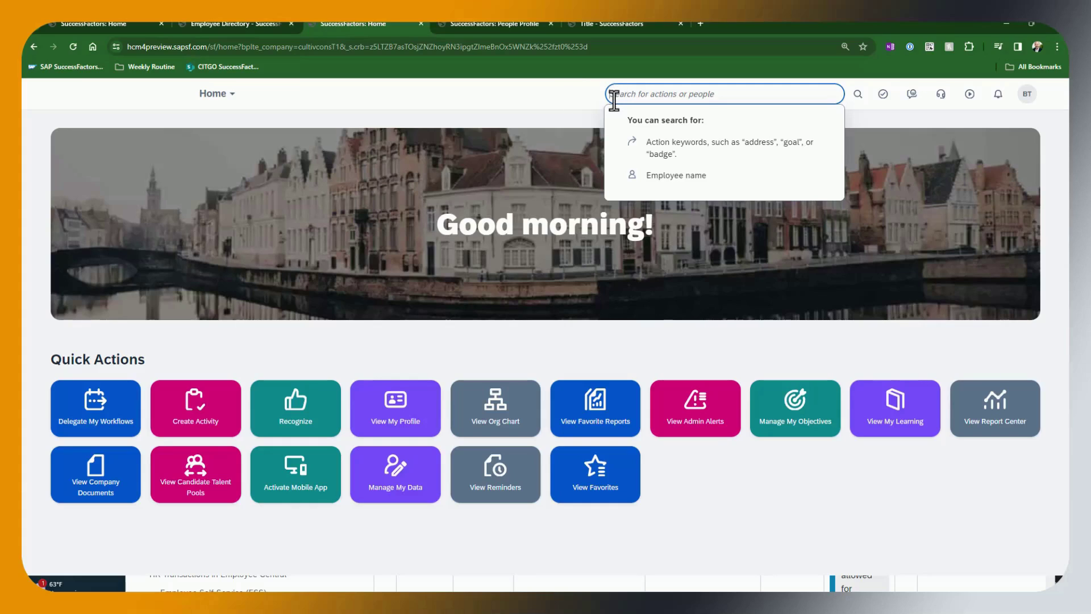
pyautogui.write('Manage')
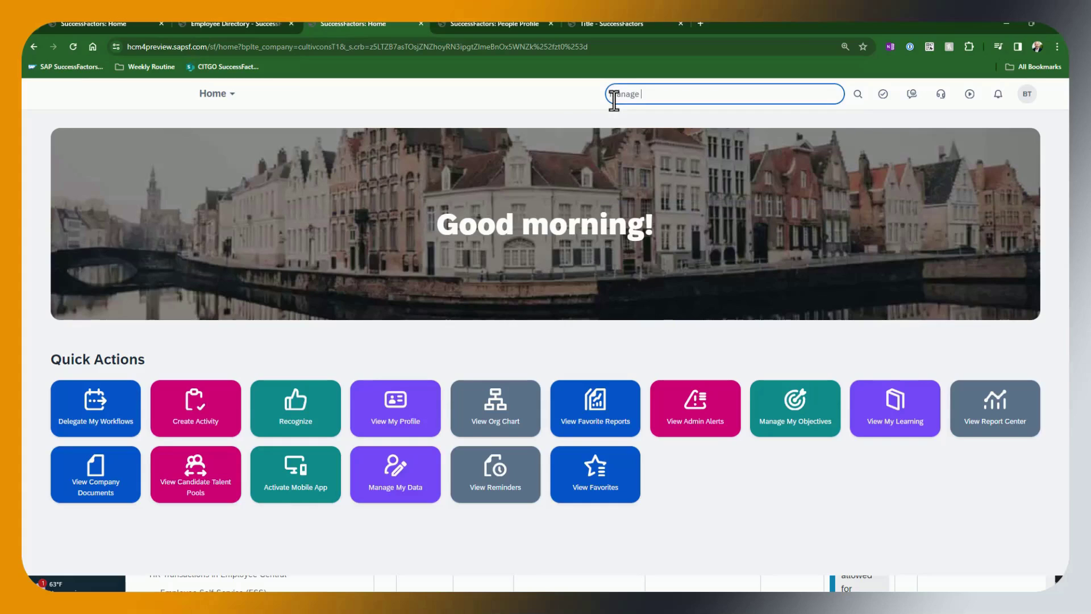
pyautogui.write(' permission role')
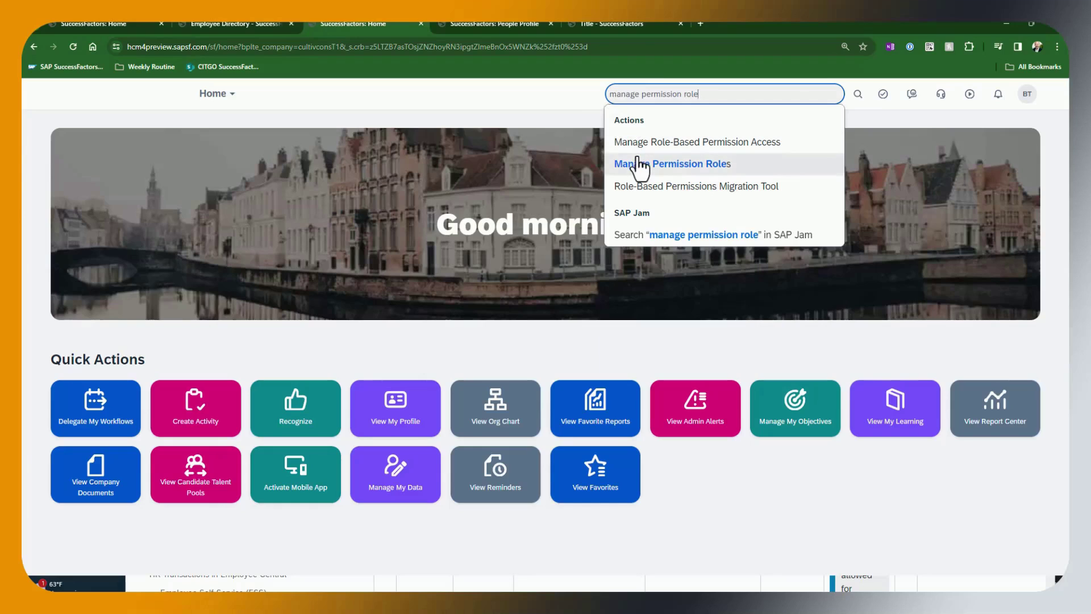
pyautogui.click(641, 164)
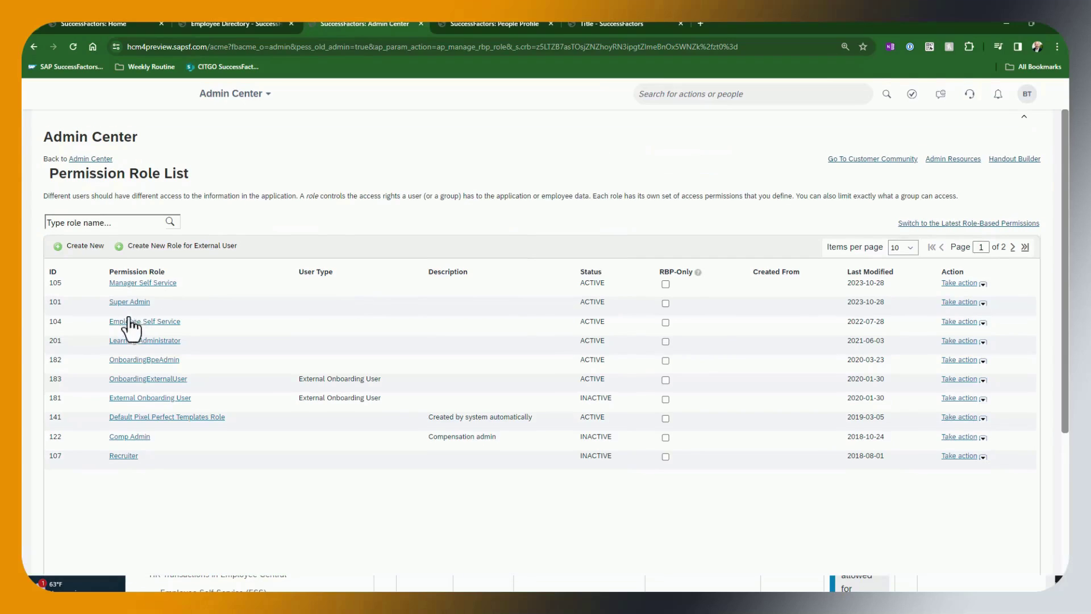
pyautogui.click(149, 282)
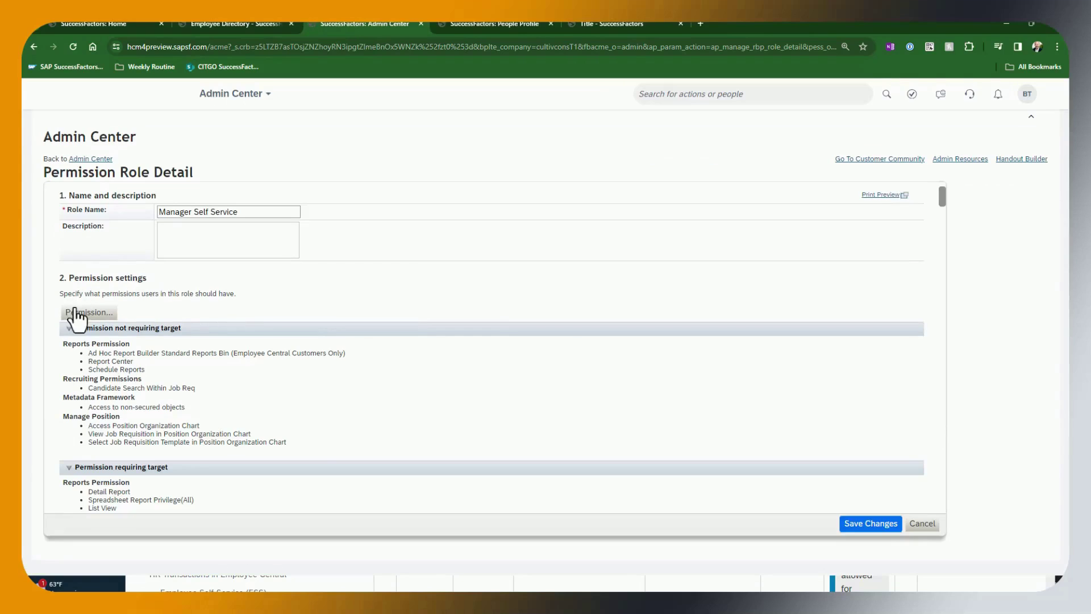
pyautogui.click(83, 312)
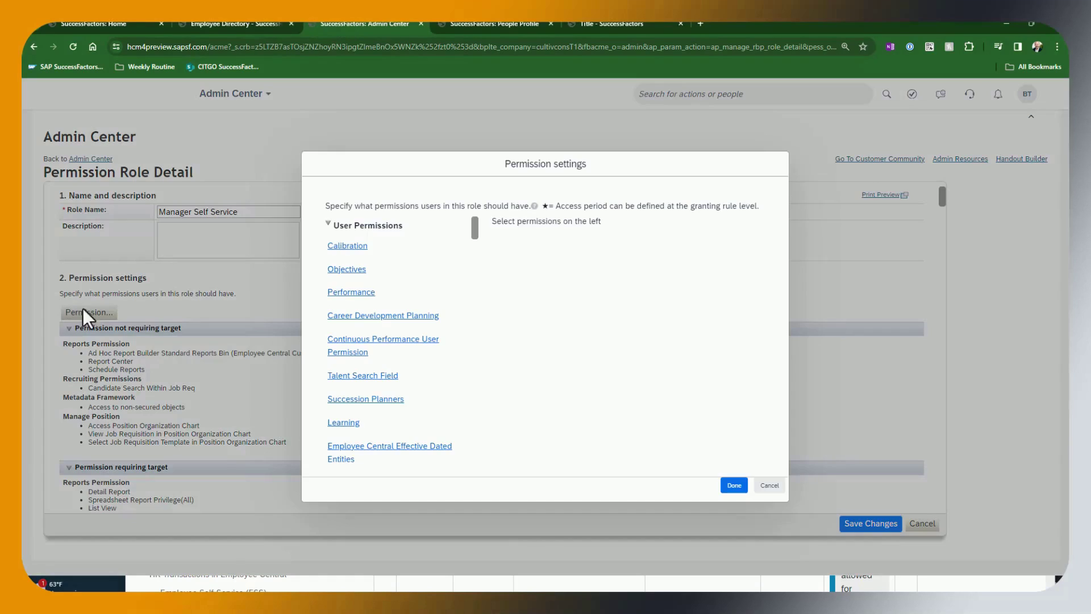
# Step: Tick Change Location under Employee Central Quick Actions and save the role changes
pyautogui.scroll(-2, 421, 285)
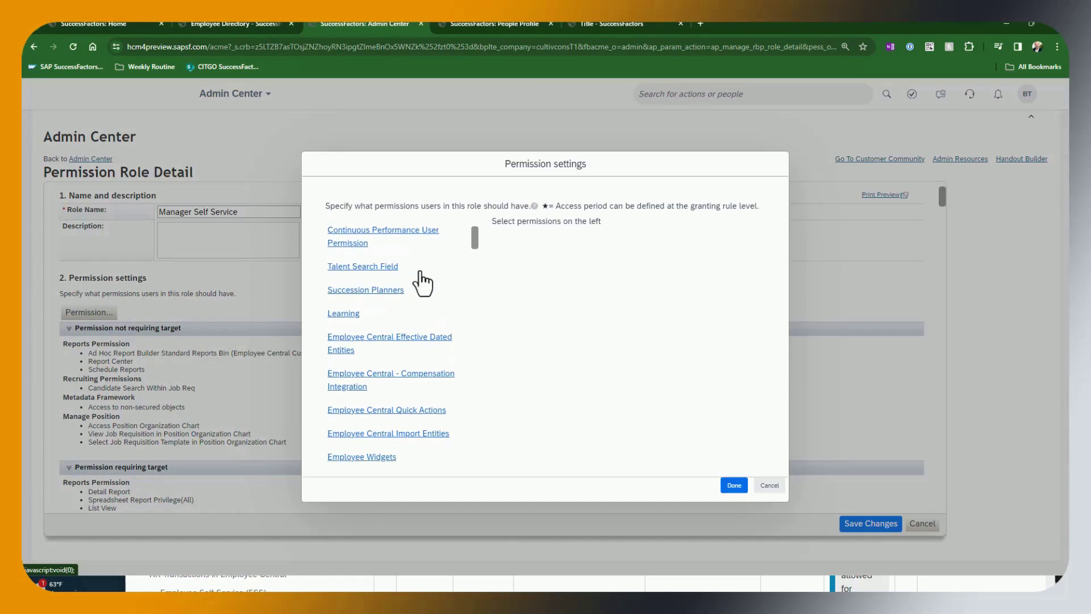
pyautogui.scroll(3, 422, 282)
pyautogui.scroll(-5, 422, 282)
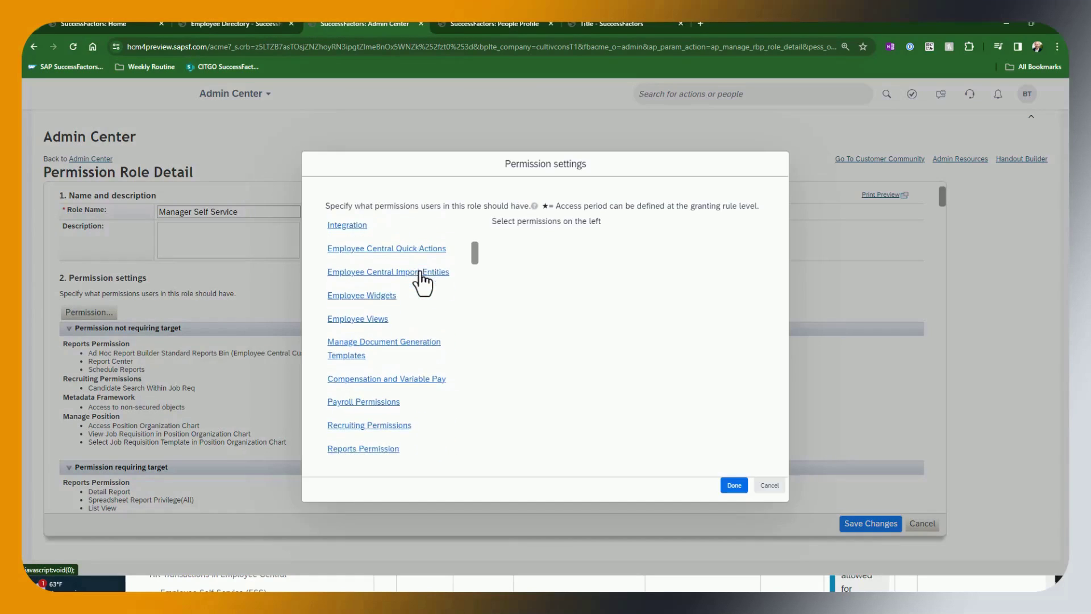
pyautogui.scroll(-8, 421, 283)
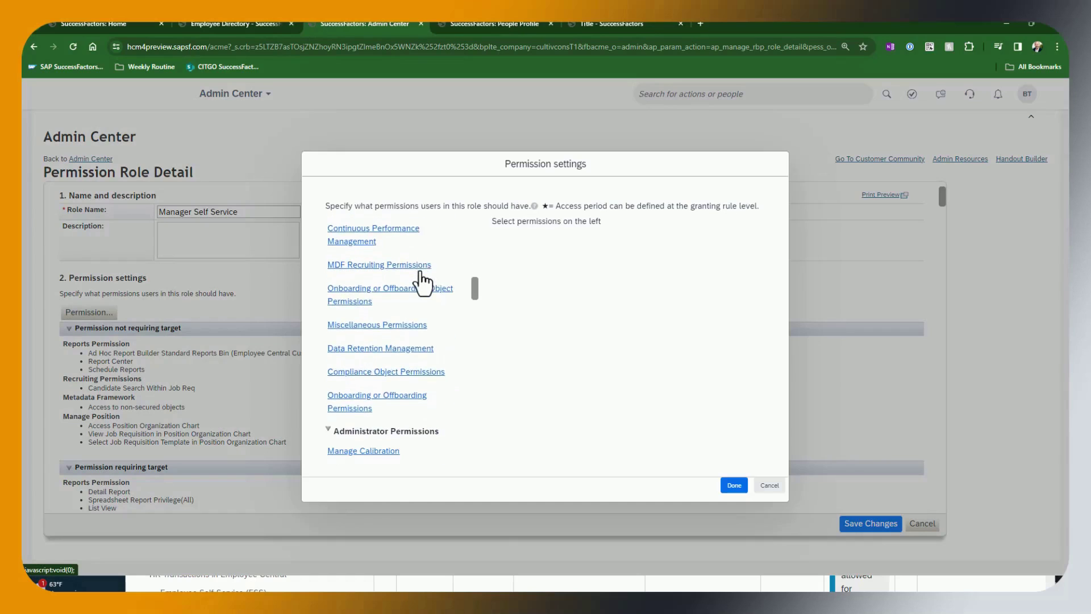
pyautogui.scroll(2, 422, 282)
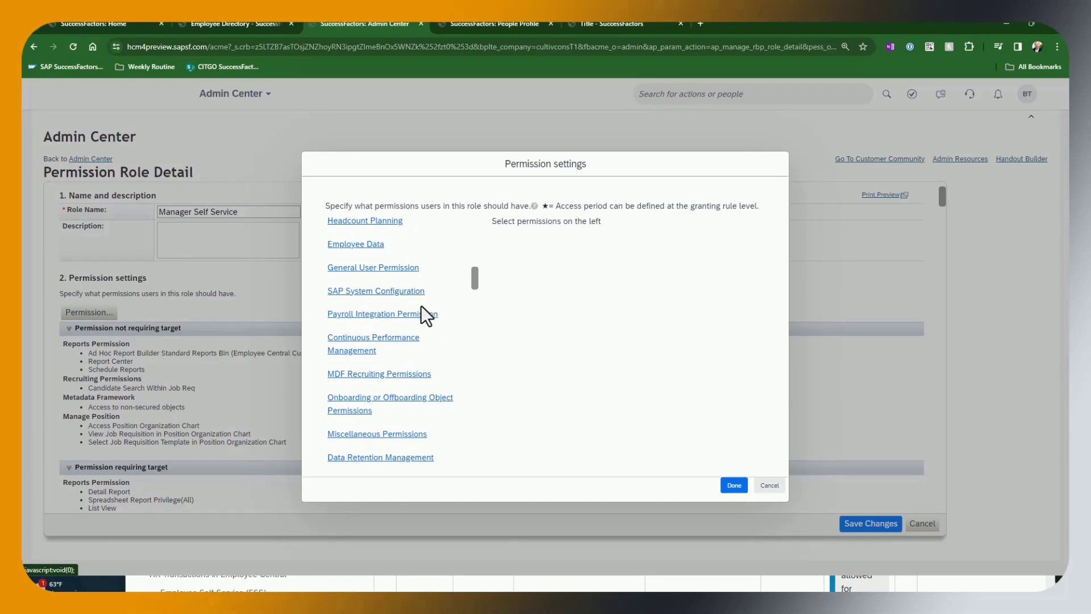
pyautogui.scroll(5, 421, 306)
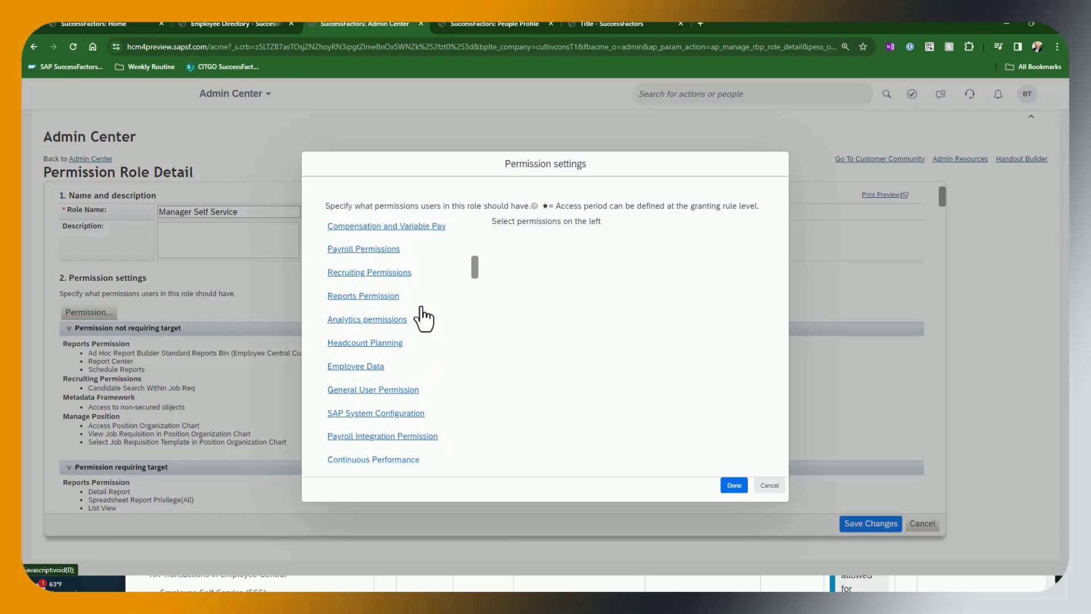
pyautogui.scroll(4, 422, 318)
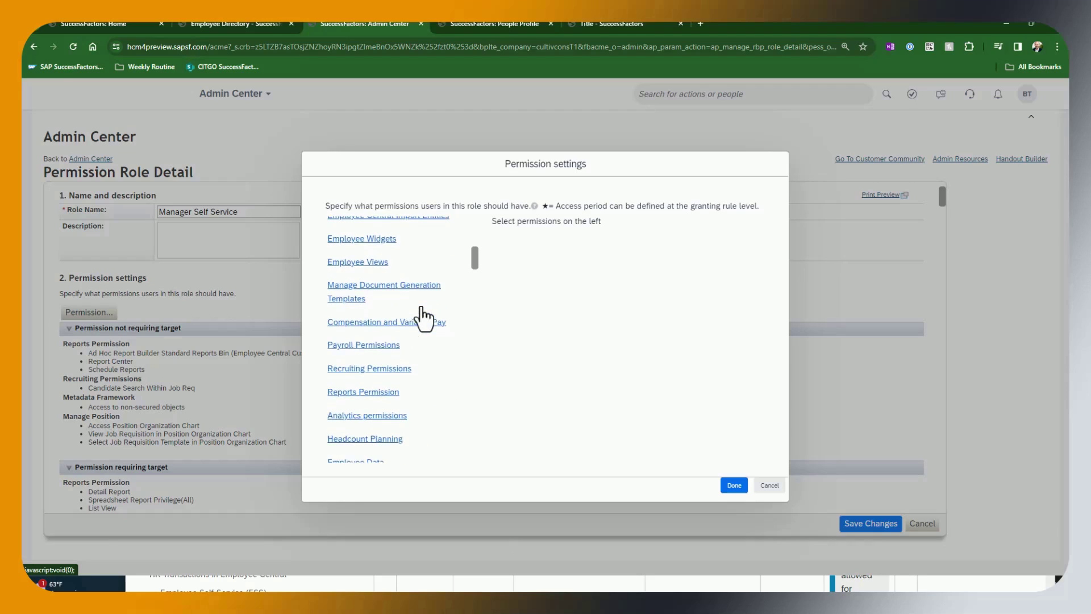
pyautogui.scroll(2, 423, 318)
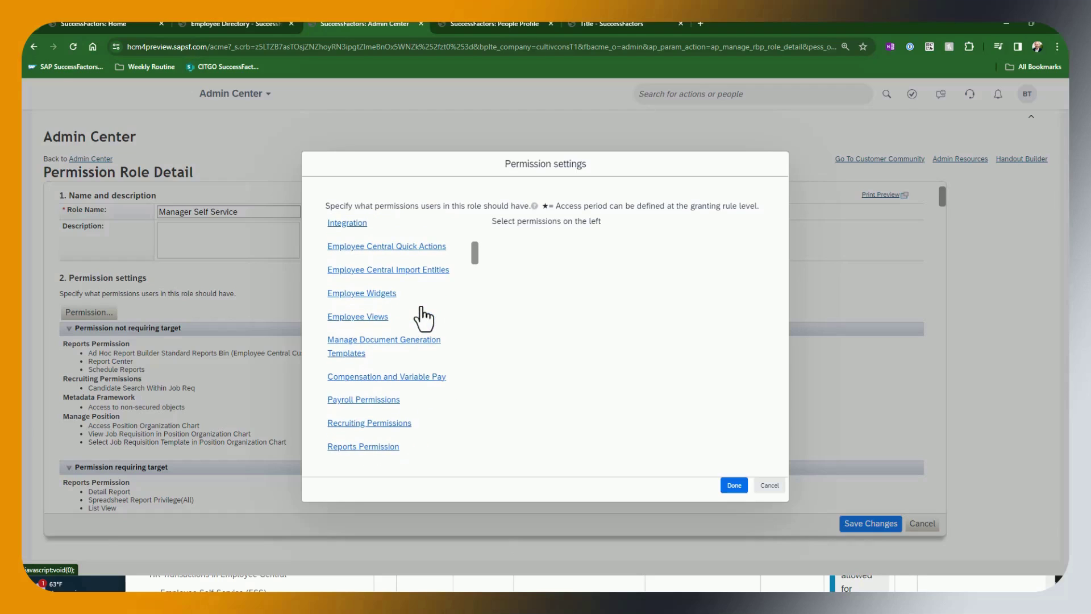
pyautogui.click(409, 250)
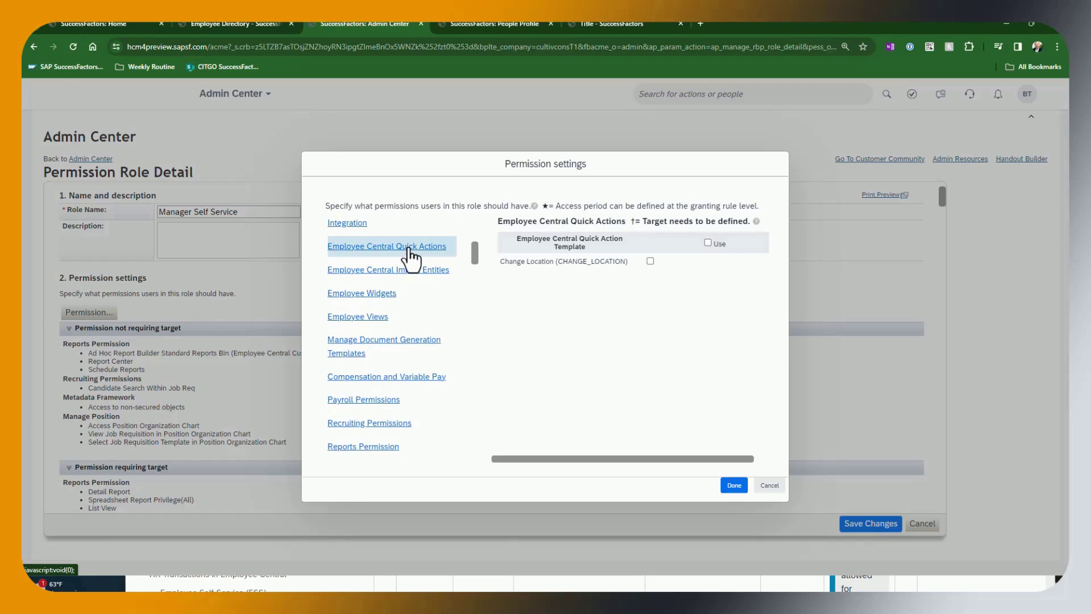
pyautogui.click(650, 260)
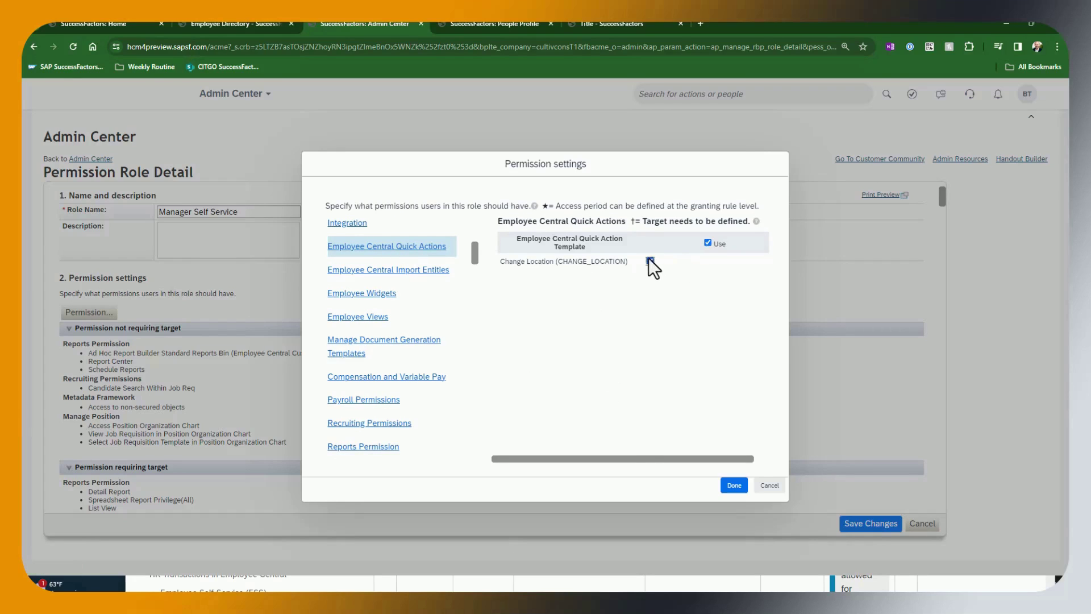
pyautogui.click(739, 487)
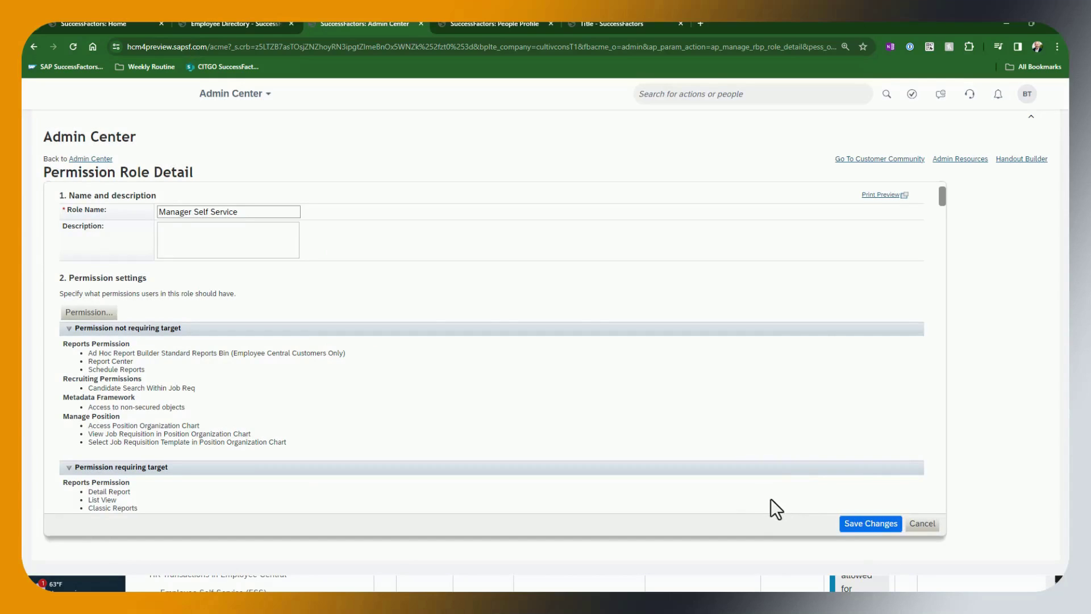
pyautogui.click(870, 523)
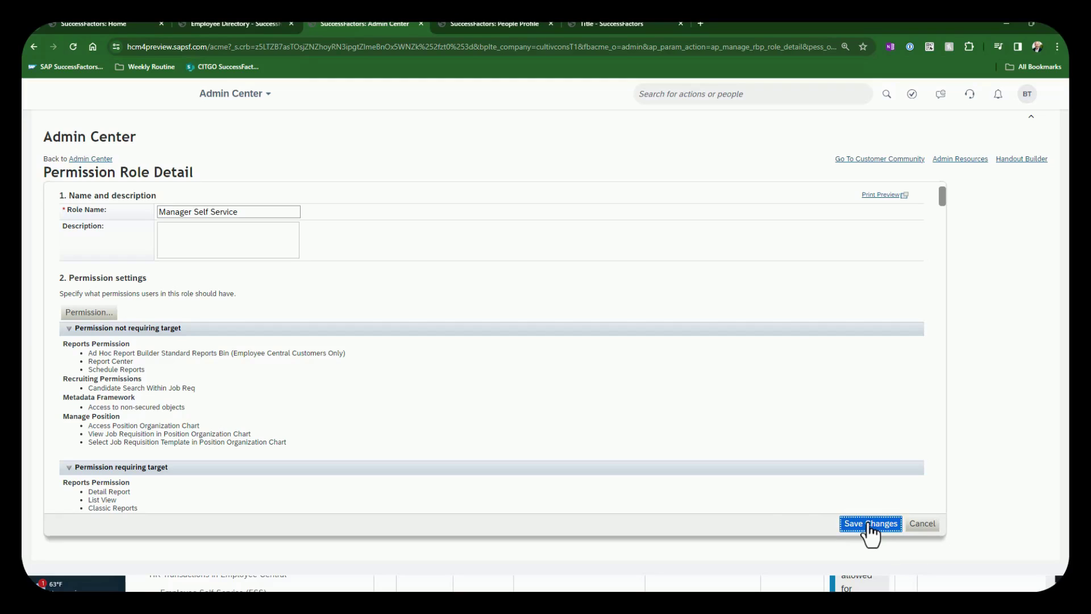